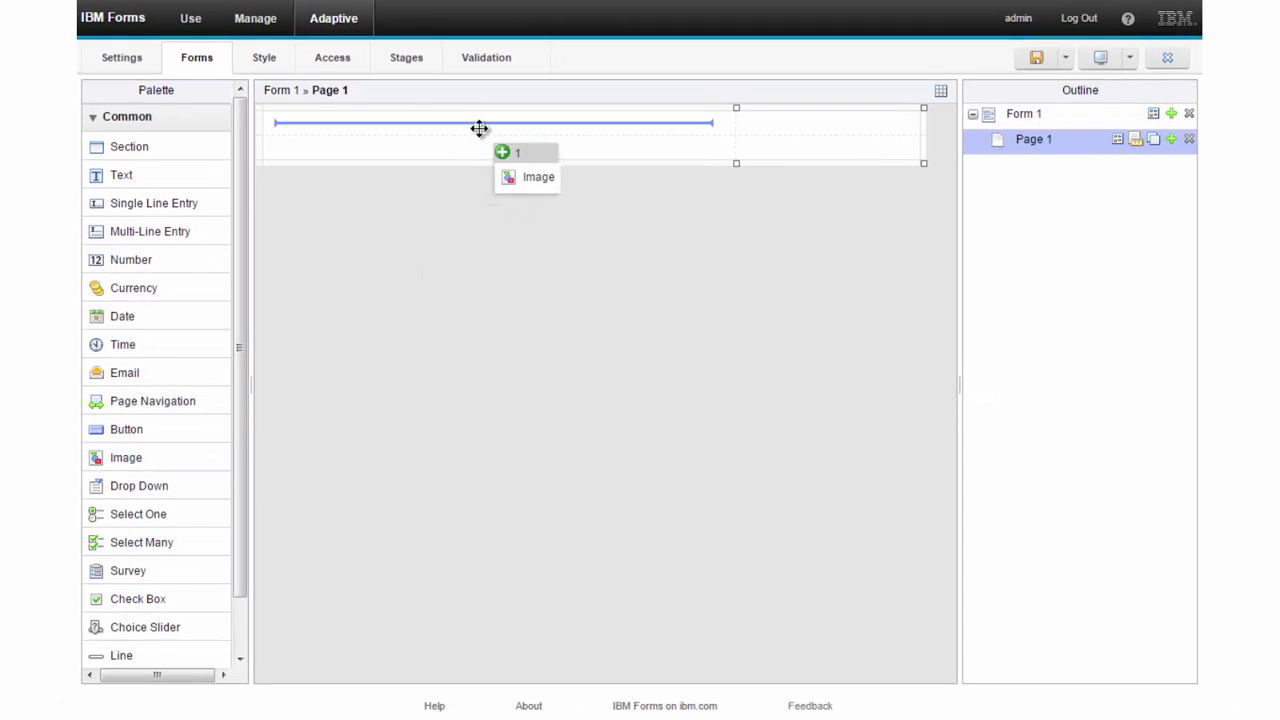
- Set the page's image to greenwheels.png
click(675, 121)
click(397, 258)
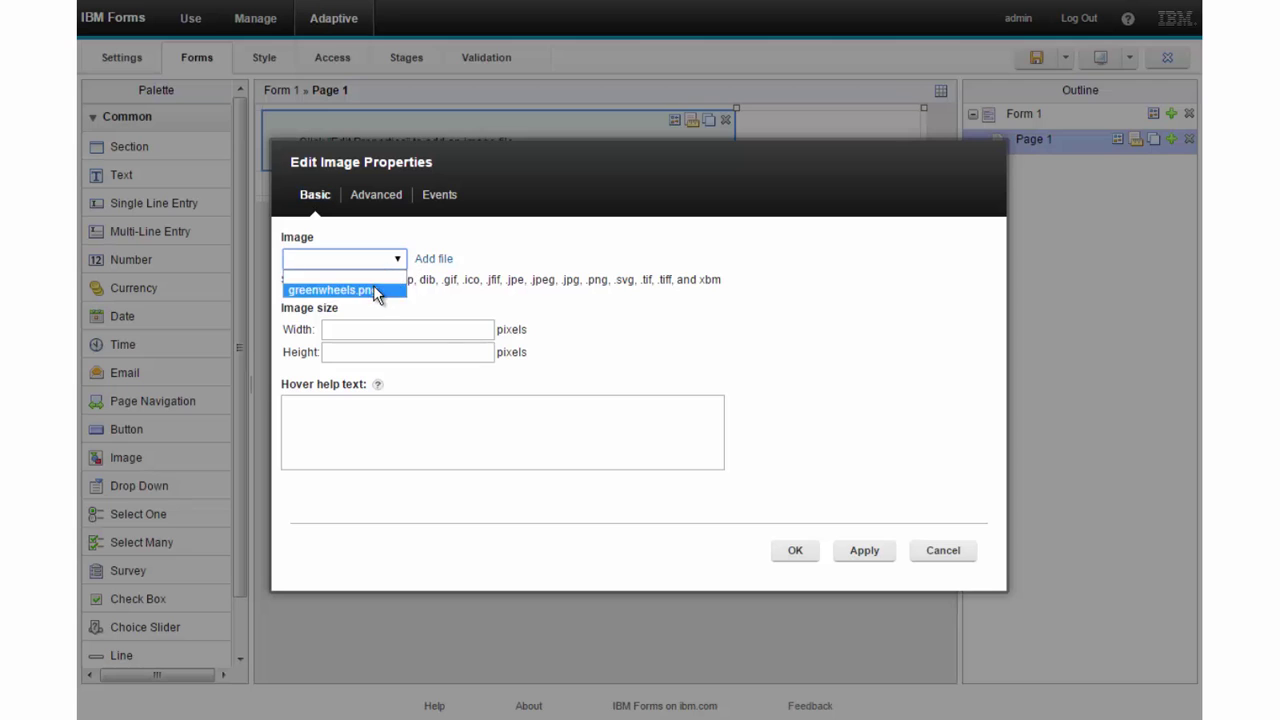
click(373, 287)
click(794, 553)
- Add a full-width Single Line Entry field labelled 'First Name' below the logo
drag(200, 205, 363, 188)
click(363, 188)
text(First Name)
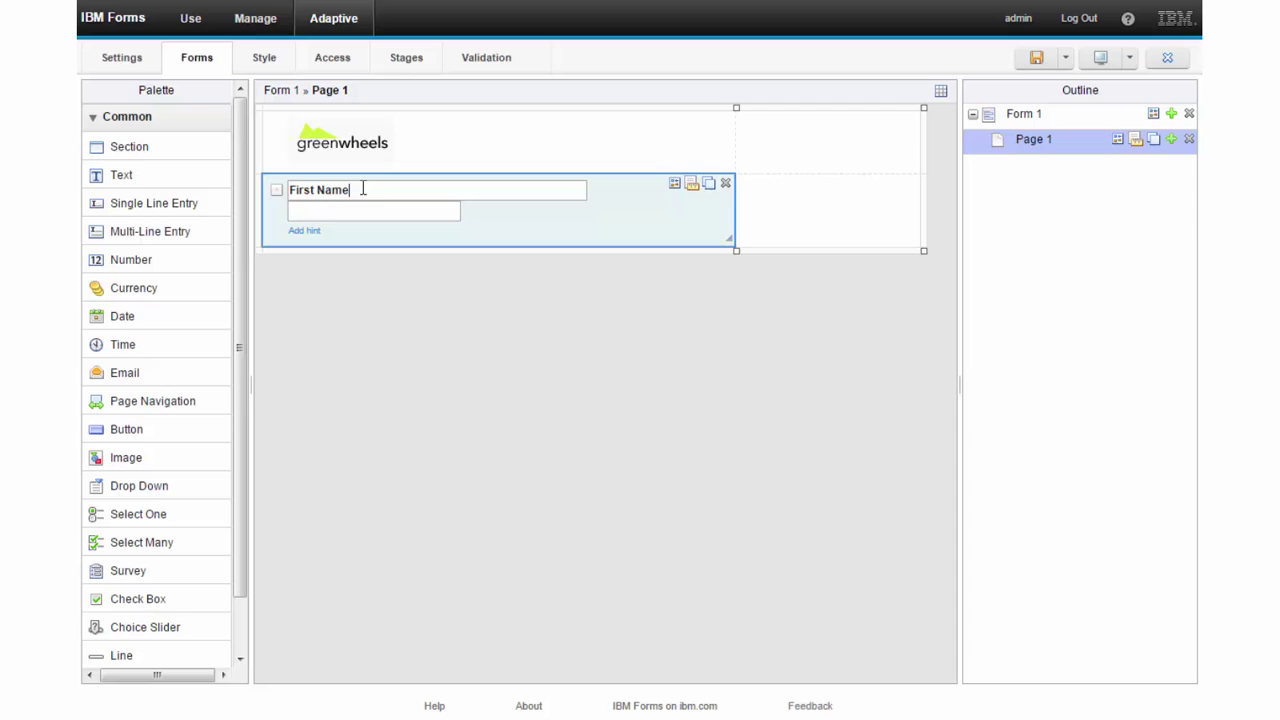
click(675, 193)
click(508, 334)
click(790, 548)
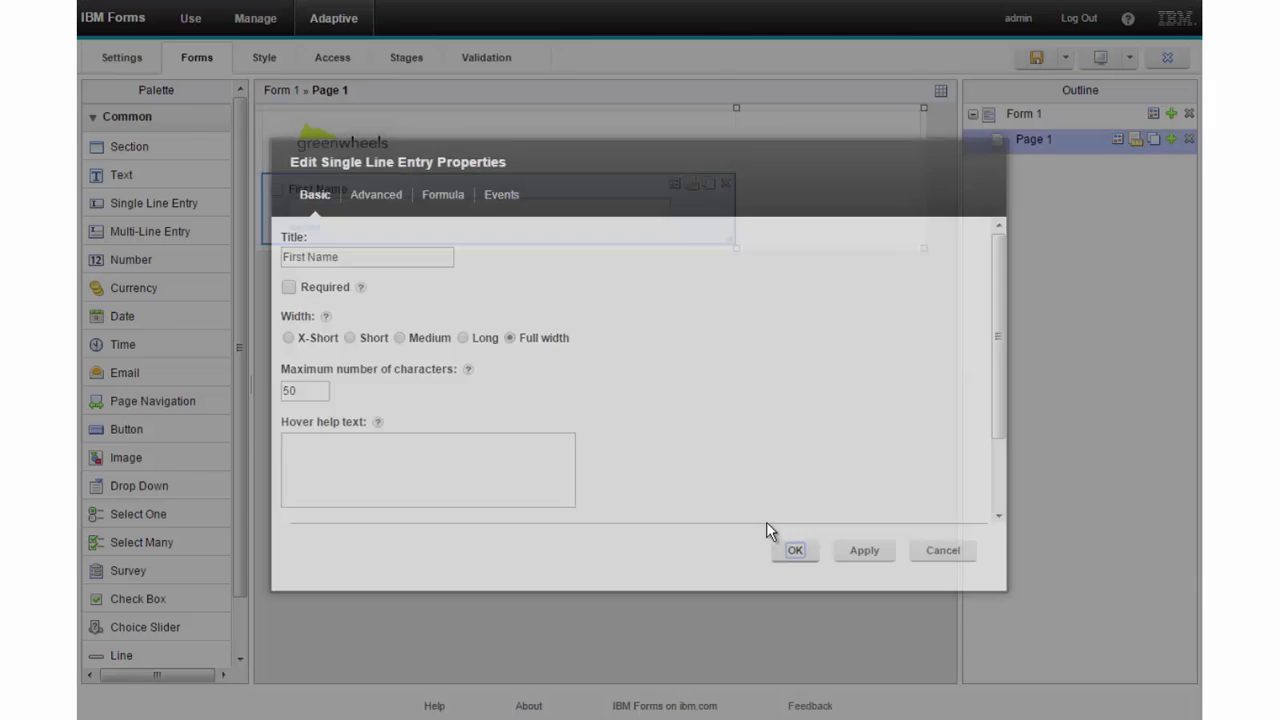
- Duplicate it as 'Last Name' in the right column, narrowing the left column
click(709, 185)
click(315, 243)
double_click(305, 243)
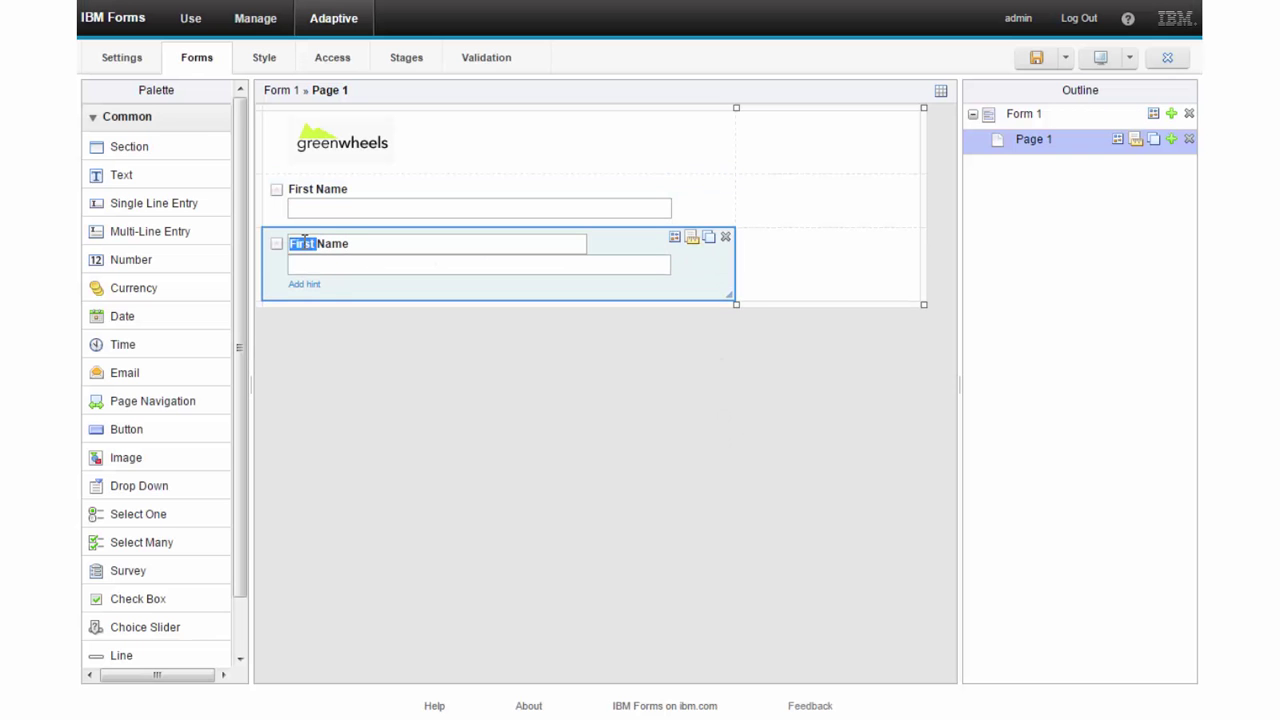
text(Last)
drag(714, 274, 800, 210)
drag(736, 107, 583, 107)
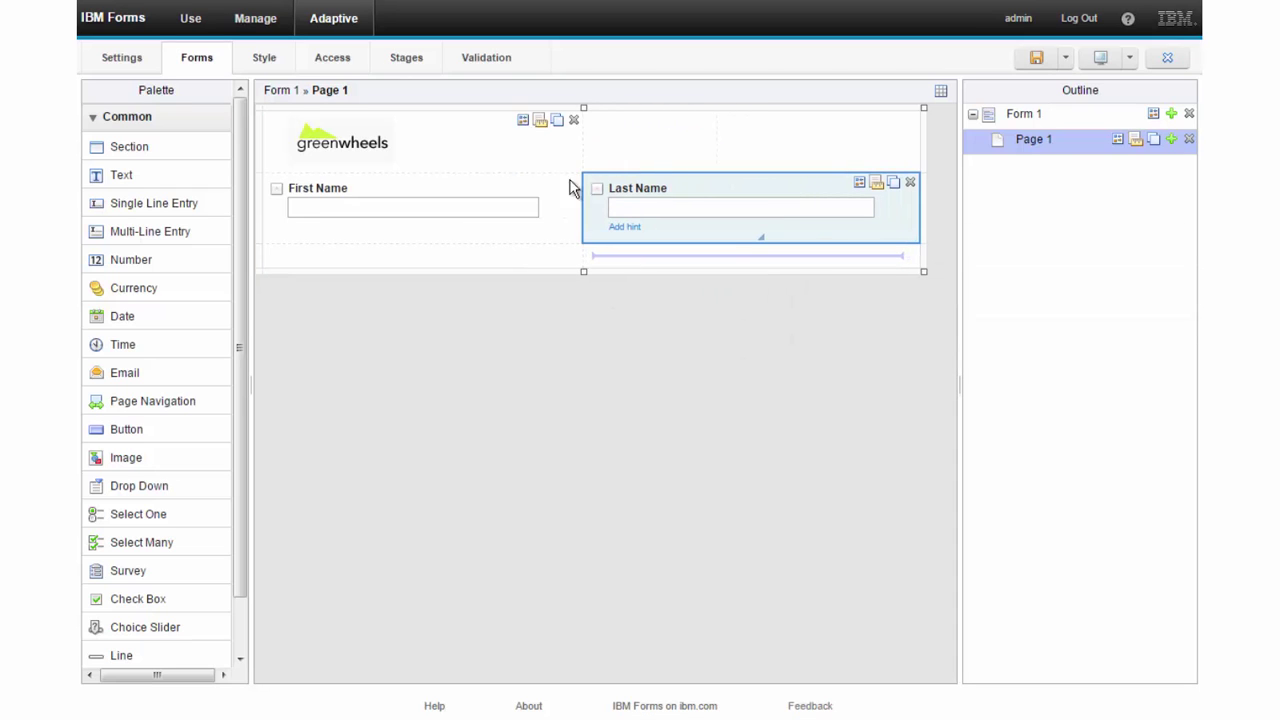
- Duplicate First Name as an 'Address' field stretched across the whole row
click(555, 187)
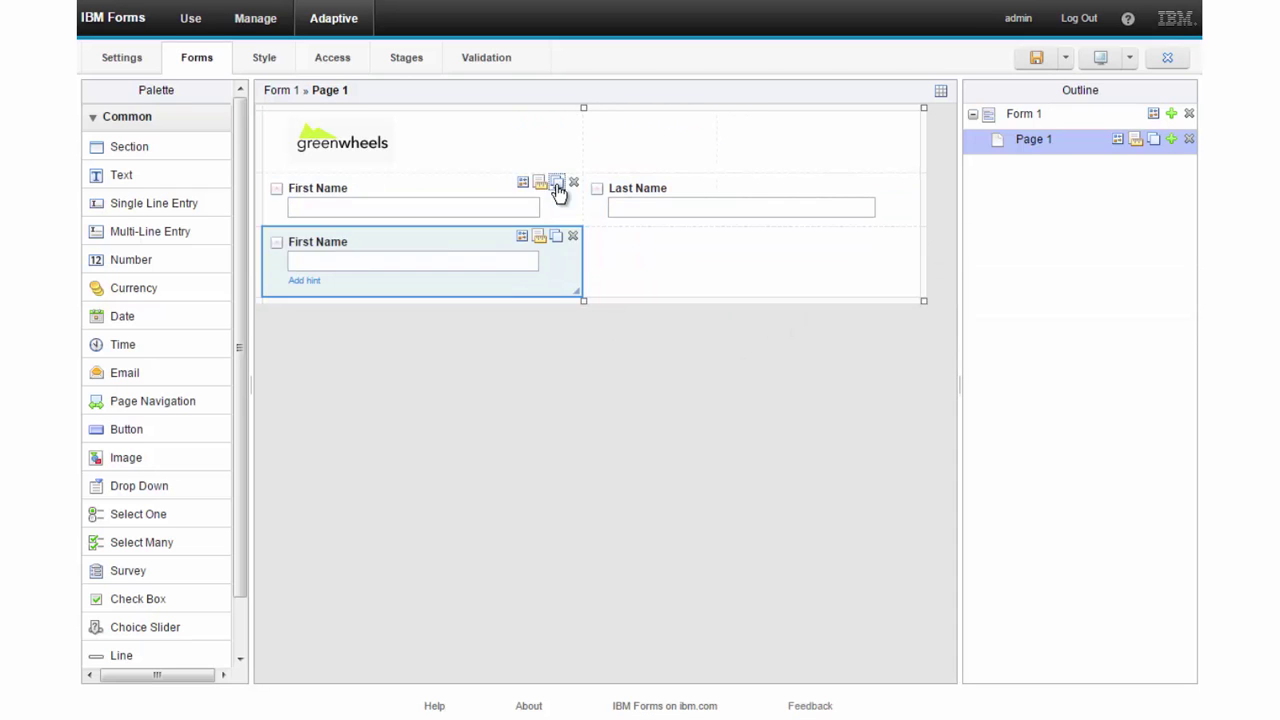
click(300, 245)
text(Address)
key(Return)
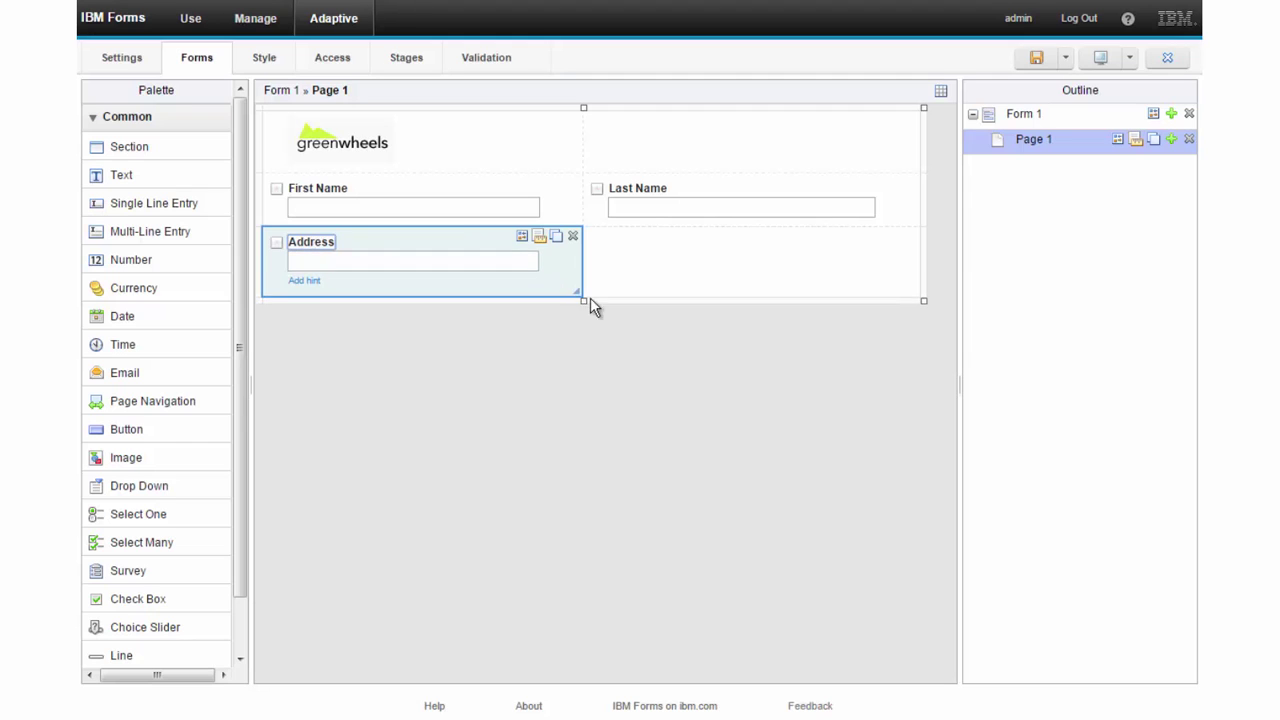
drag(580, 293, 905, 287)
- Duplicate the Address field below as a 'City' field
click(899, 244)
click(321, 296)
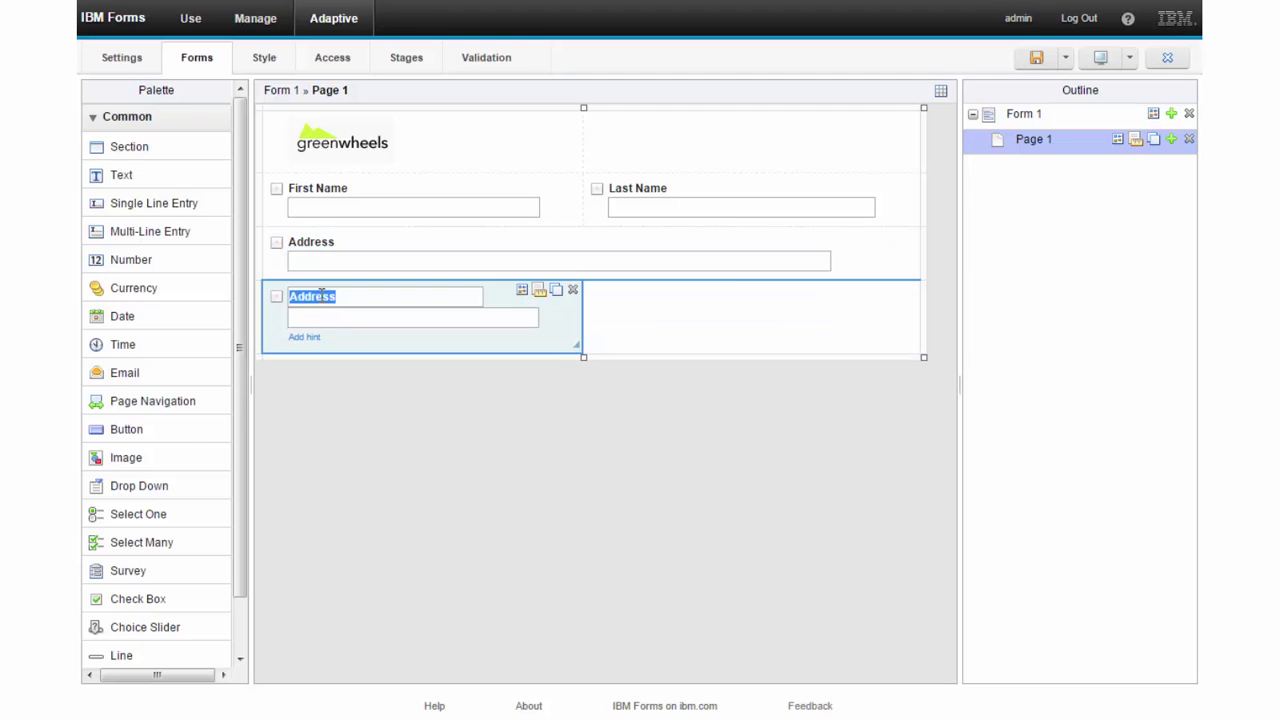
text(City)
key(Return)
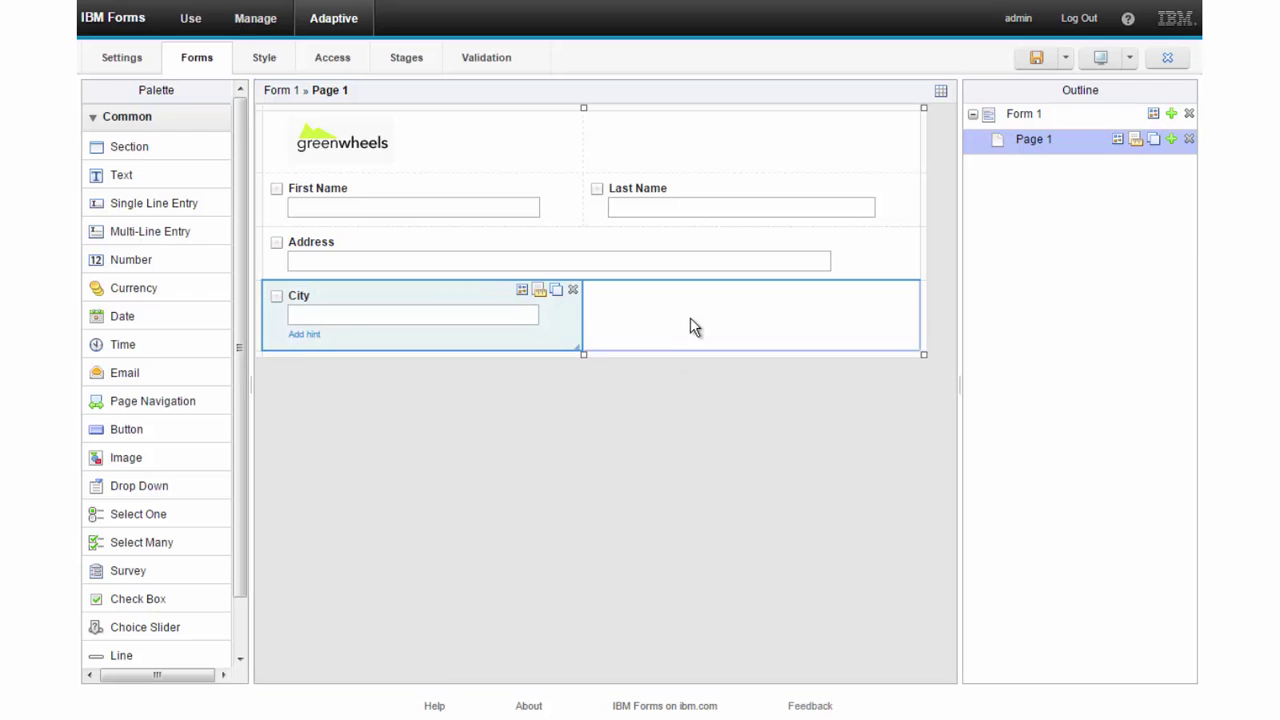
- Add a 'State' drop-down beside City with its options set to Use a Service
click(690, 317)
drag(163, 487, 720, 300)
click(650, 297)
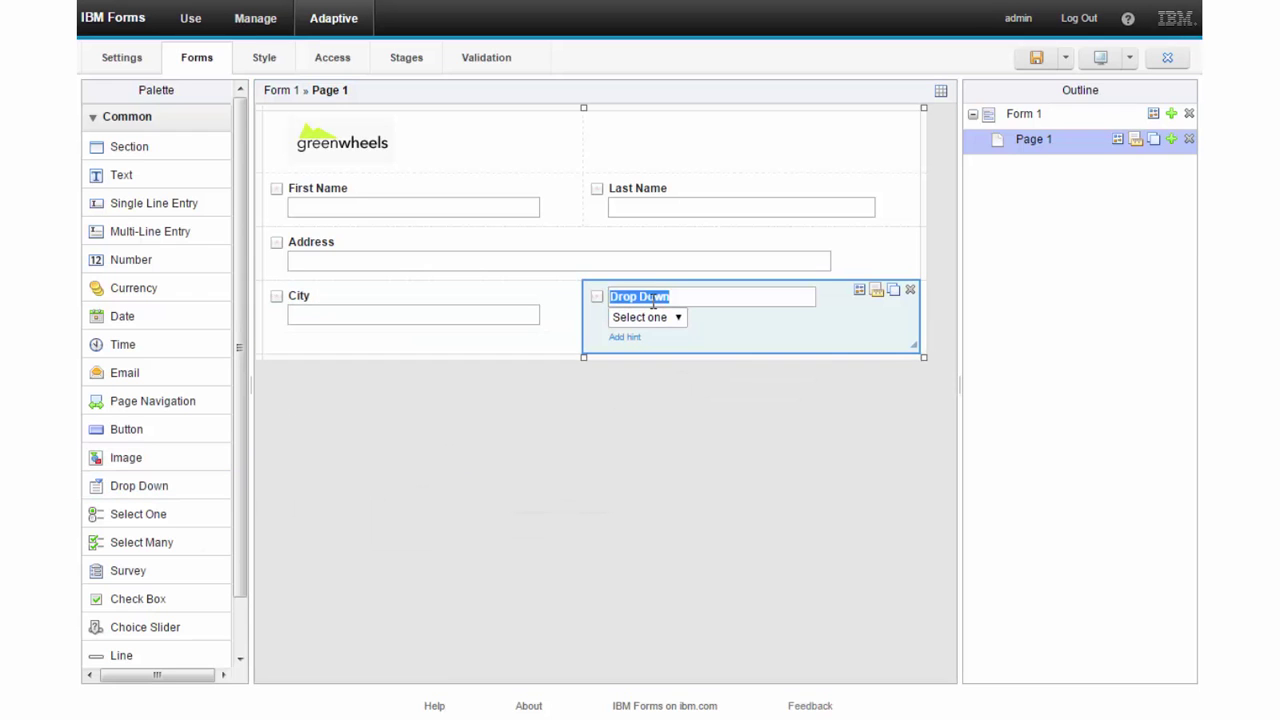
text(State)
key(Return)
click(860, 292)
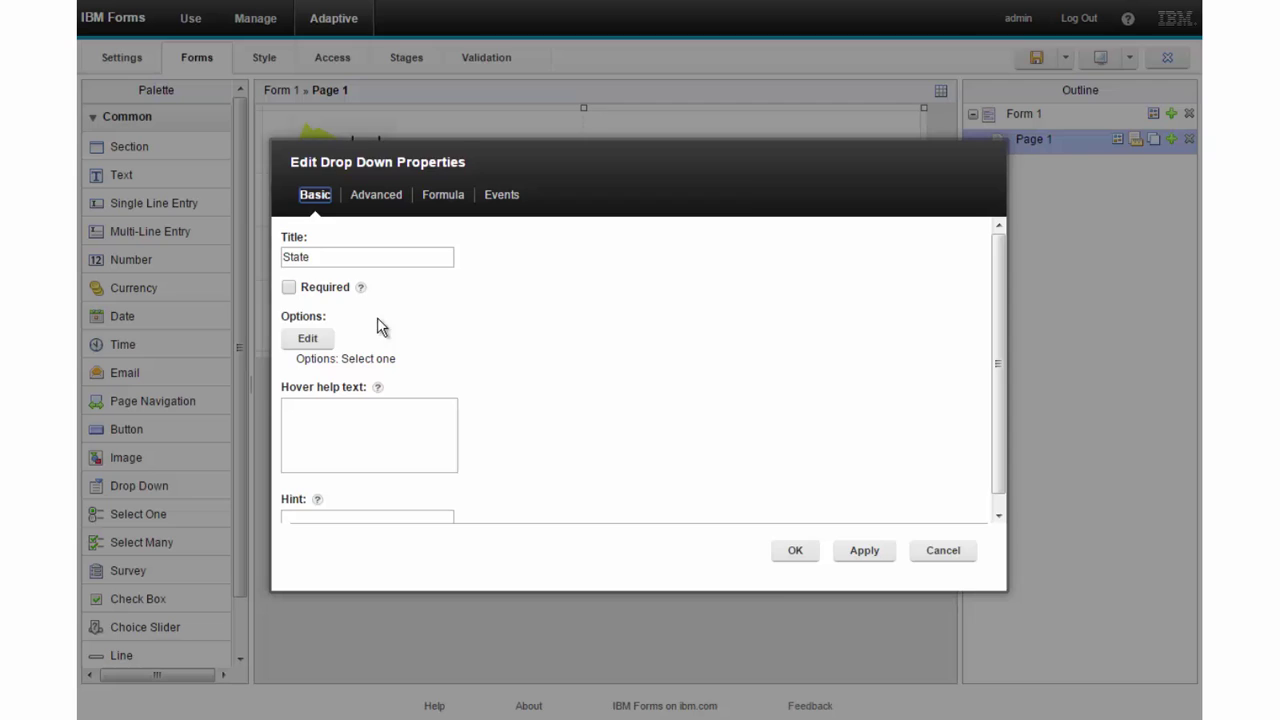
click(311, 337)
click(477, 250)
click(495, 279)
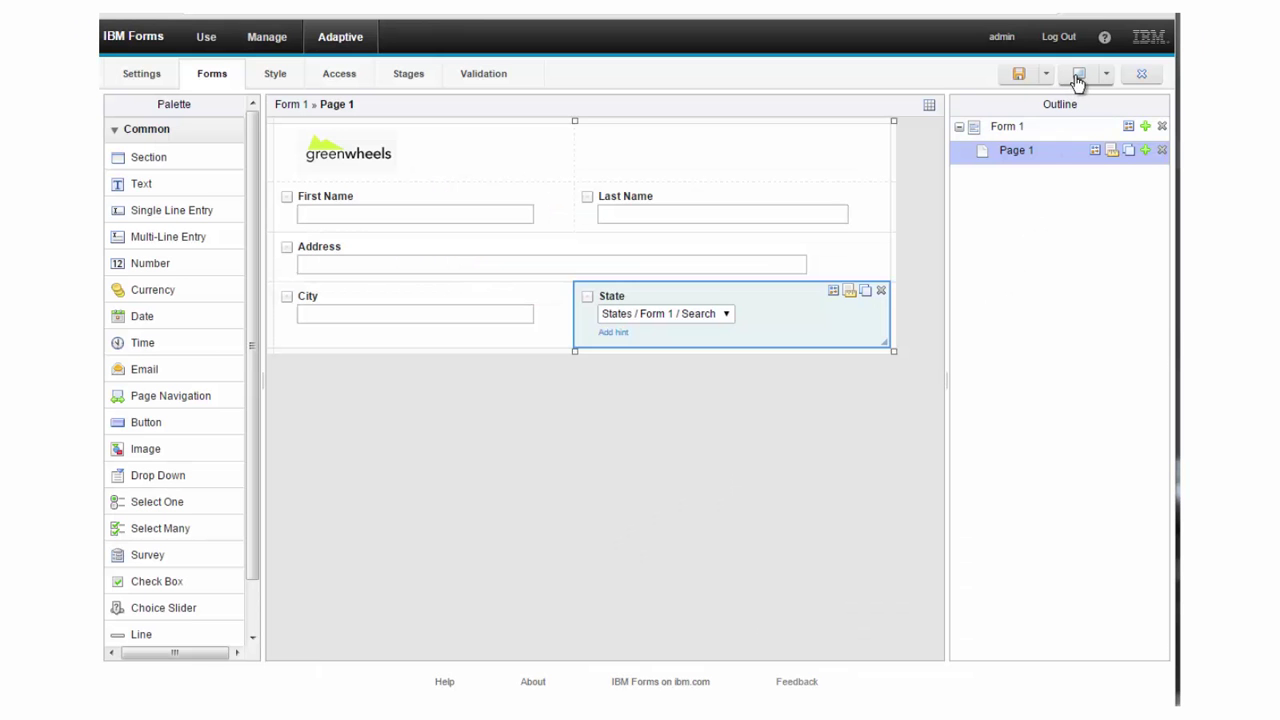
click(1078, 78)
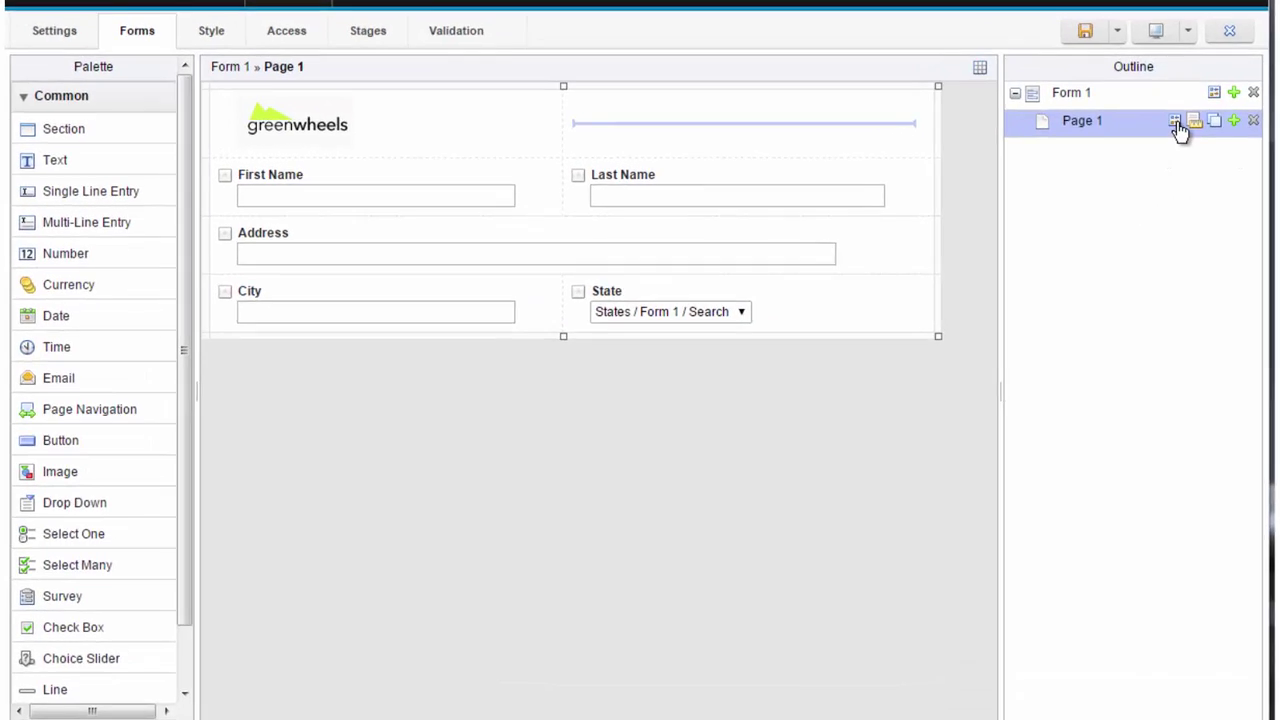
- Give Page 1 a dynamic width of 320–700 pixels, with single-column layout below 420 pixels
click(1124, 152)
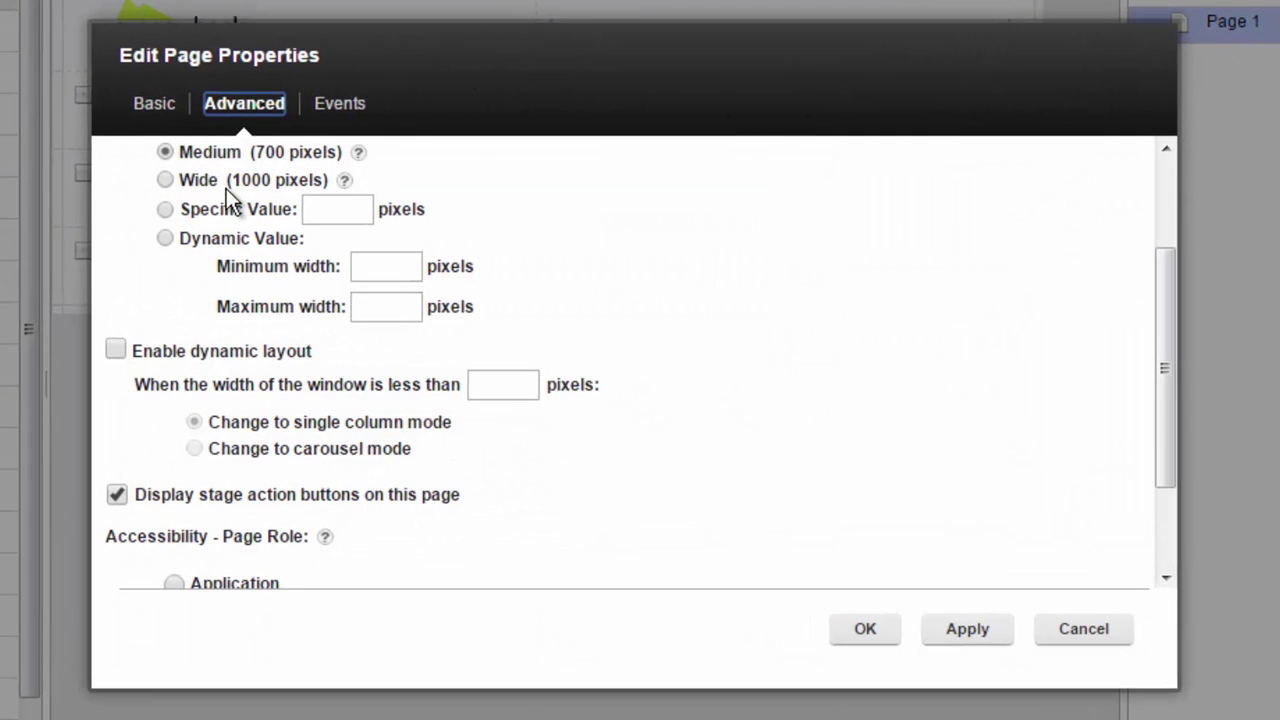
click(163, 244)
click(379, 277)
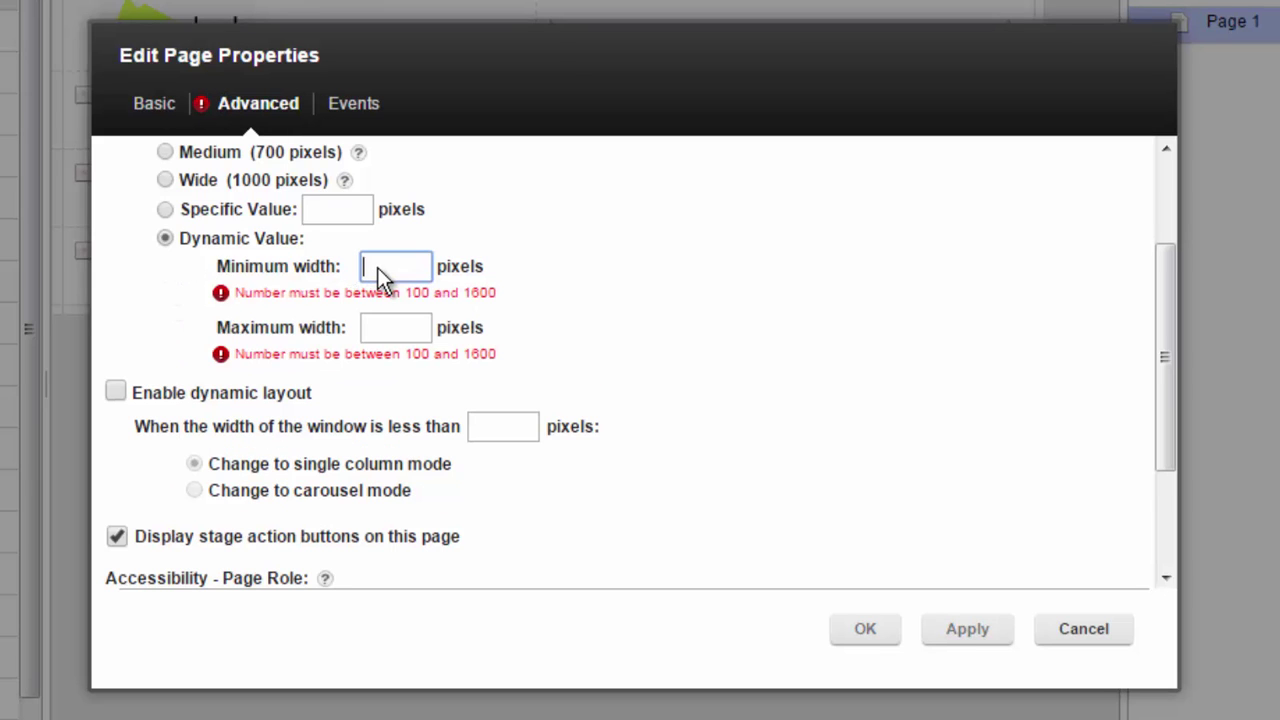
text(320)
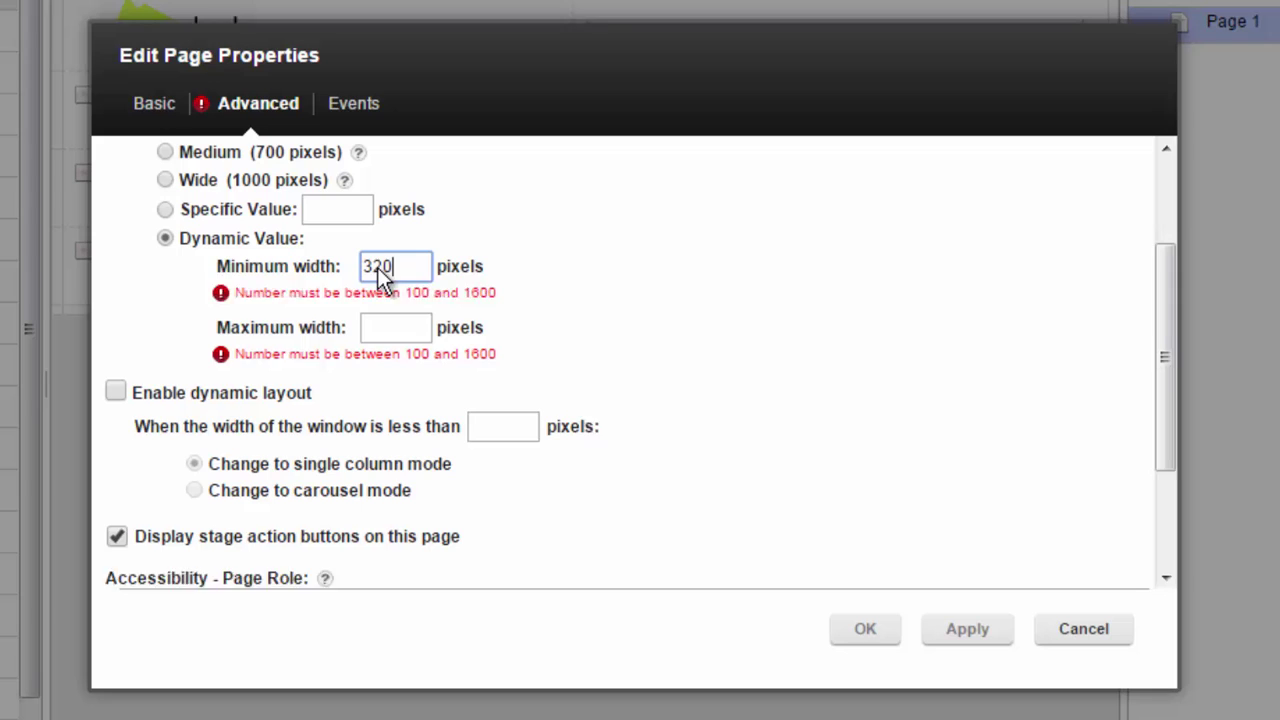
click(393, 313)
text(700)
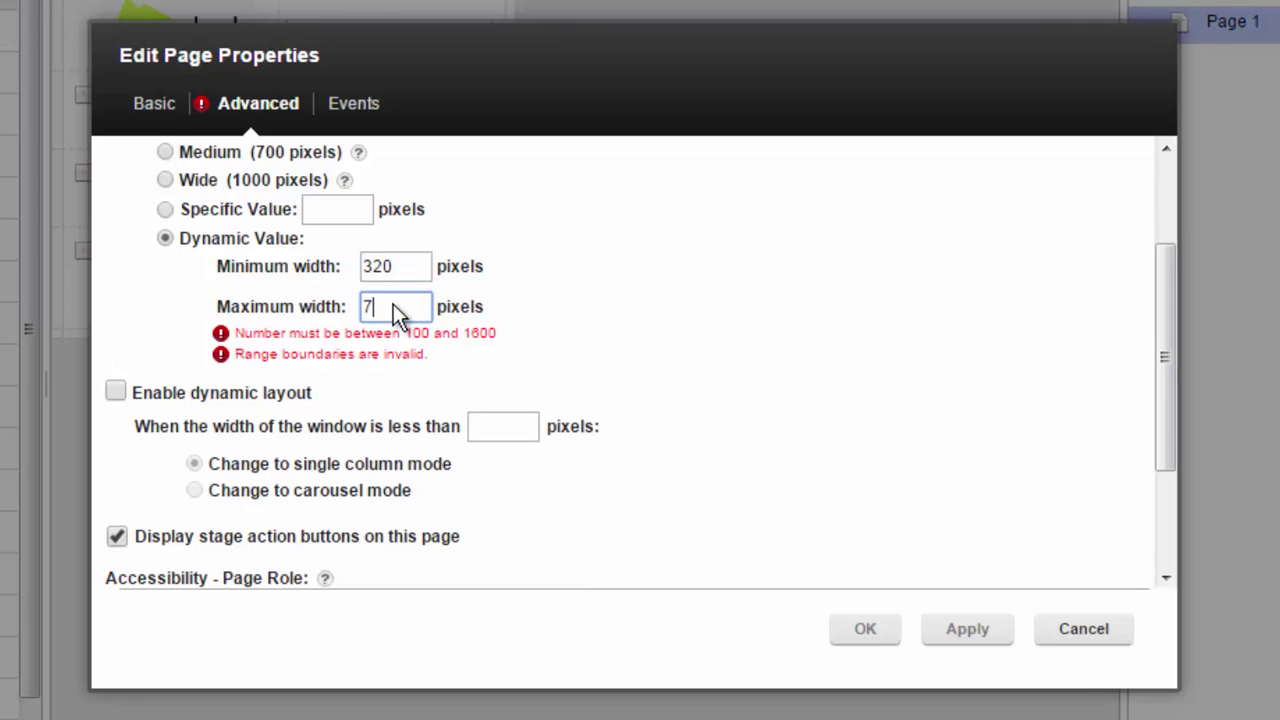
click(282, 352)
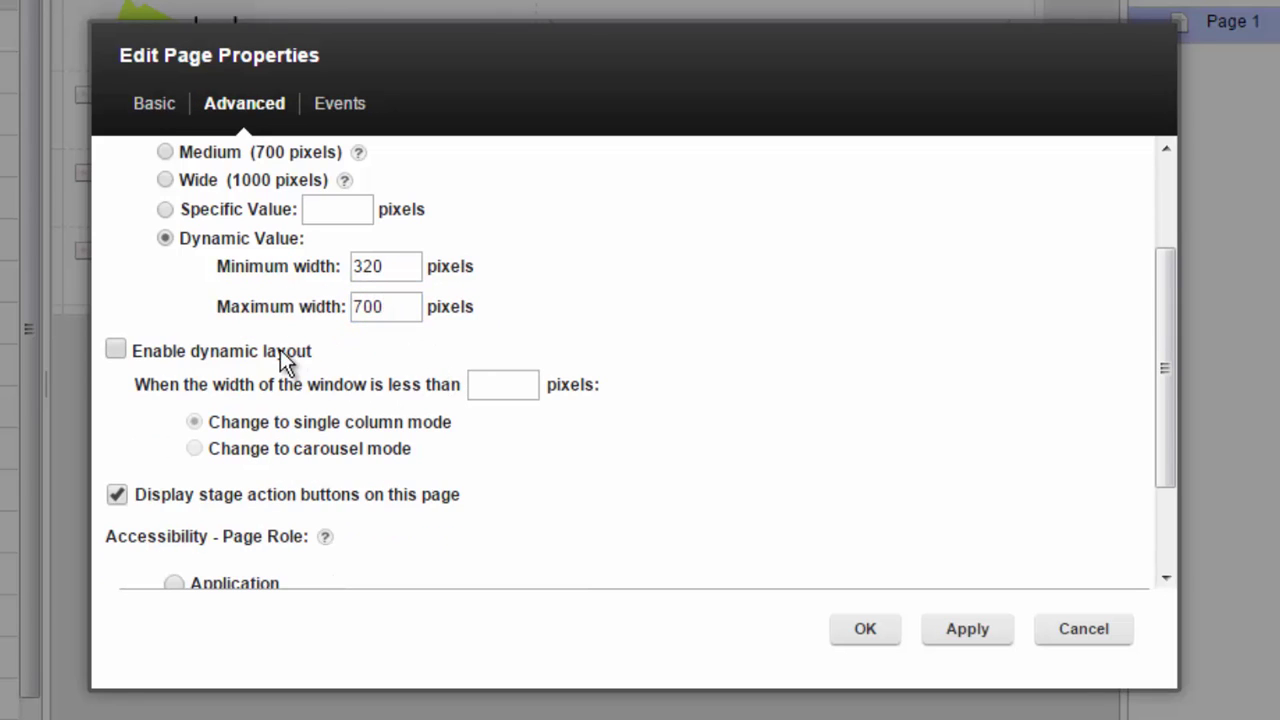
click(480, 388)
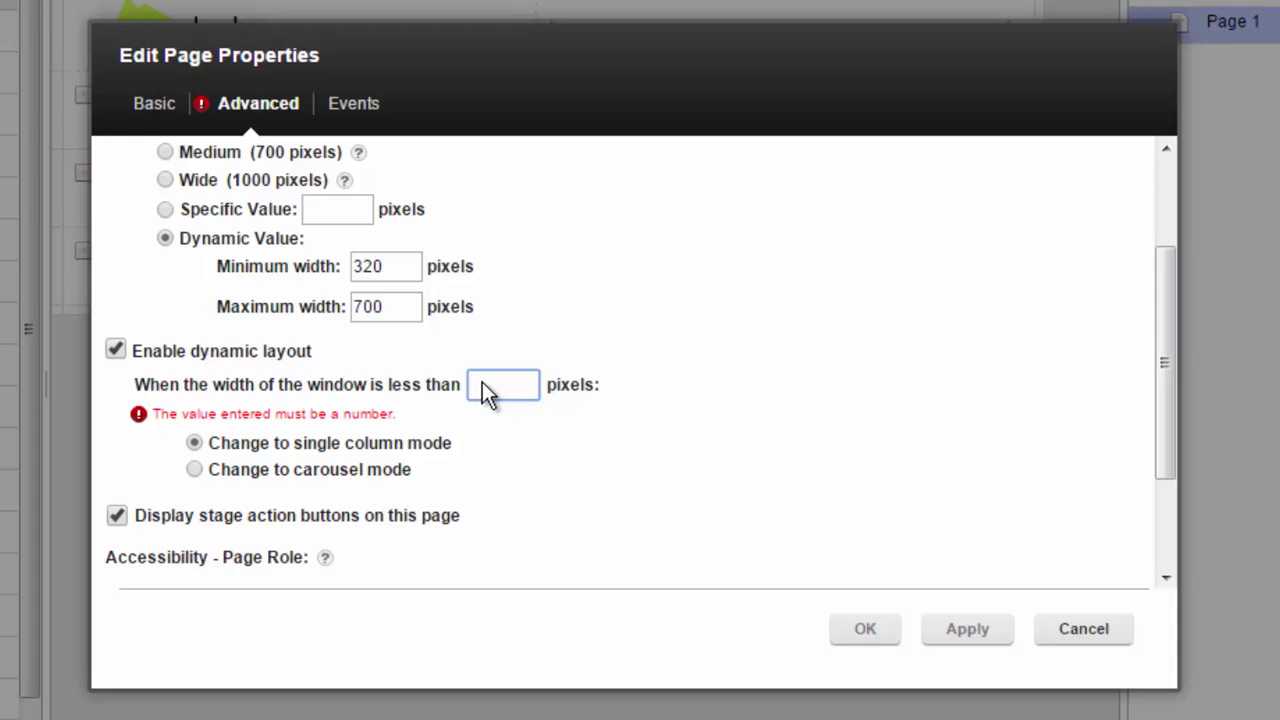
text(420)
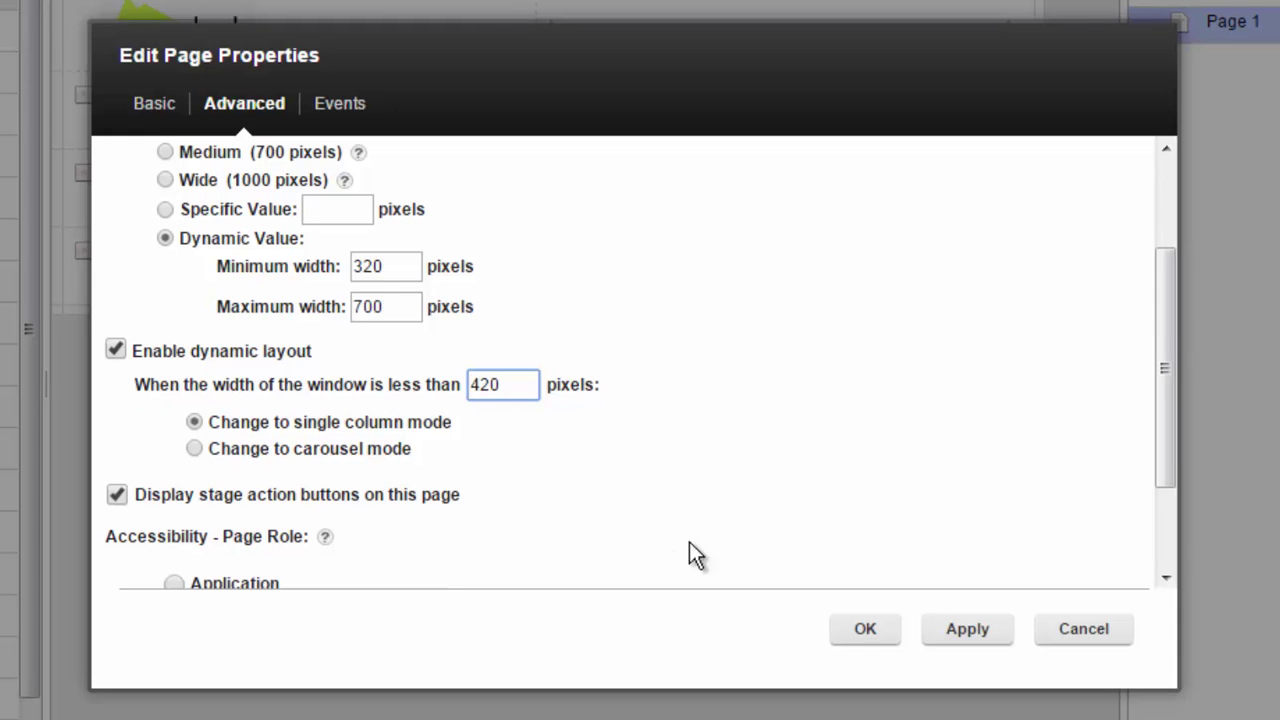
click(866, 630)
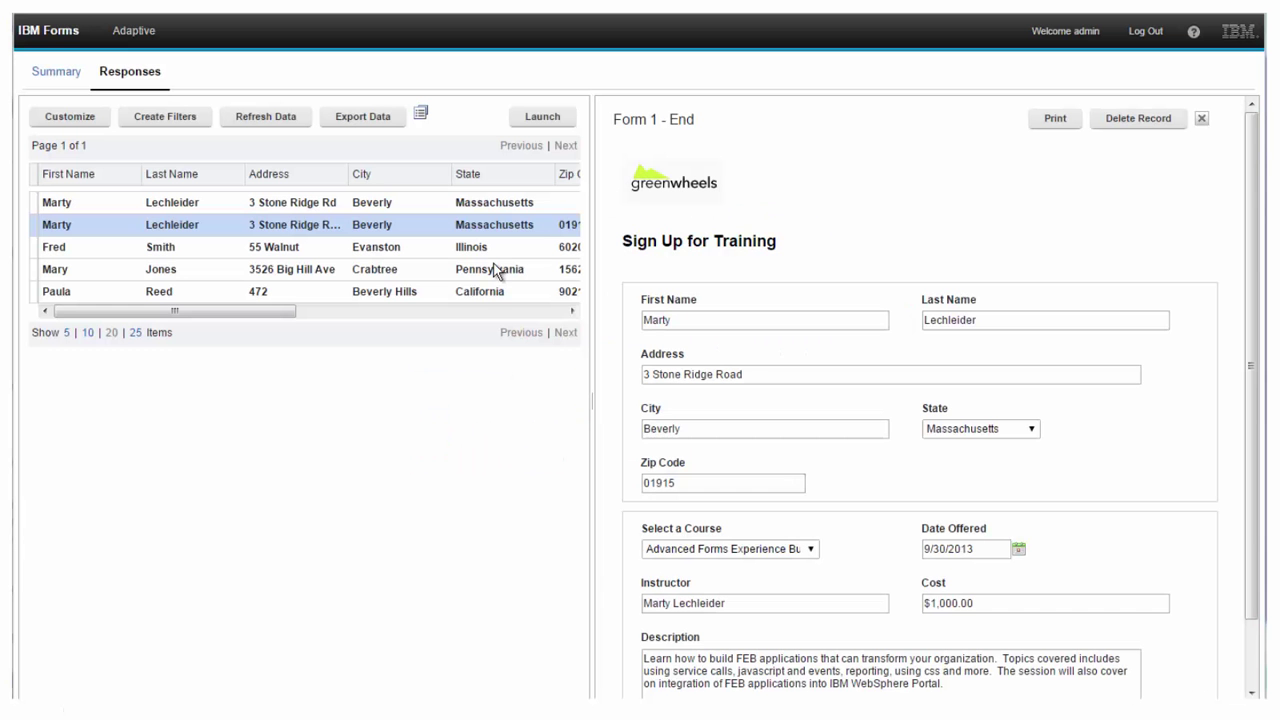
- Browse submitted response records and the table, then open and cancel Export Data
click(491, 249)
click(492, 270)
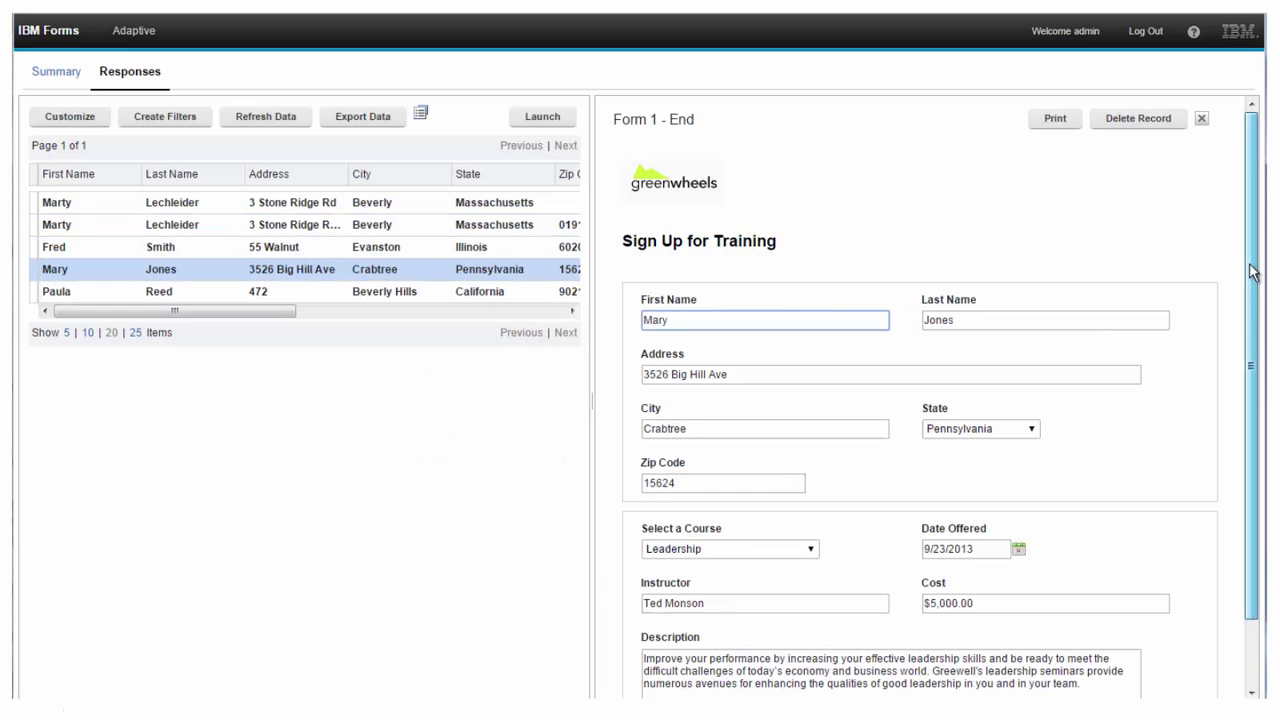
scroll(1212, 410, down, 2)
drag(594, 324, 729, 333)
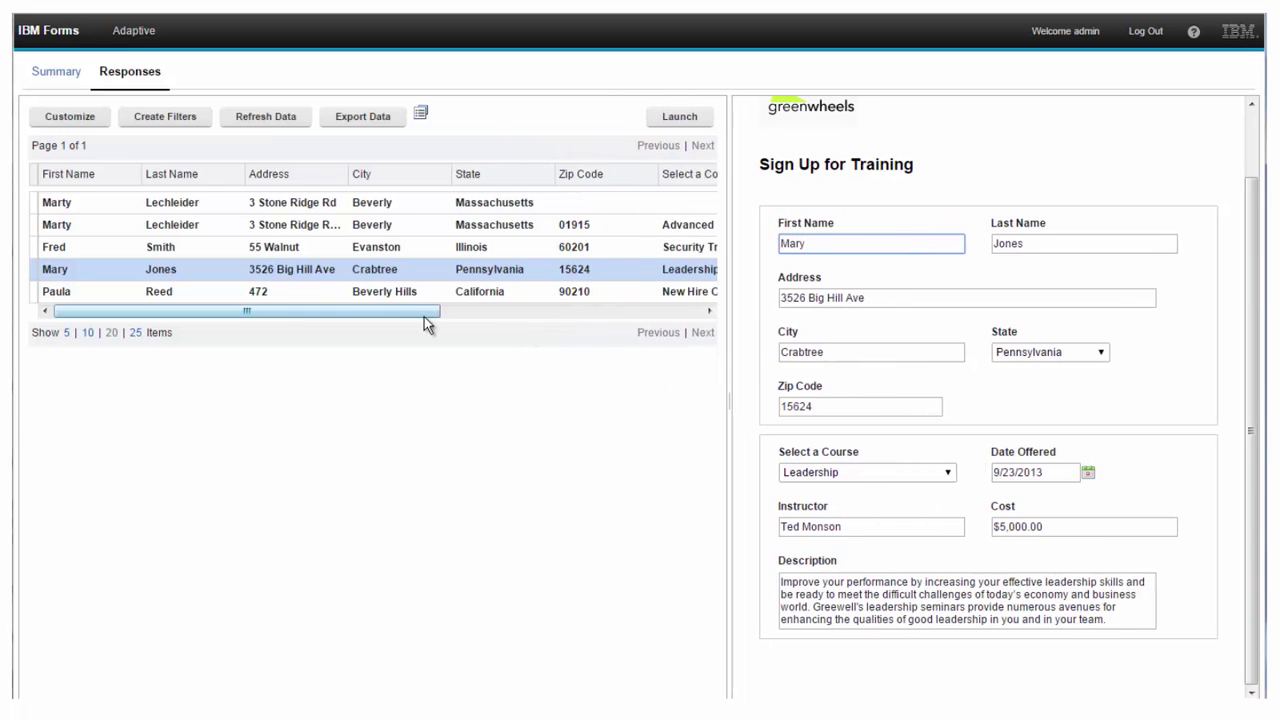
drag(380, 313, 612, 314)
click(372, 118)
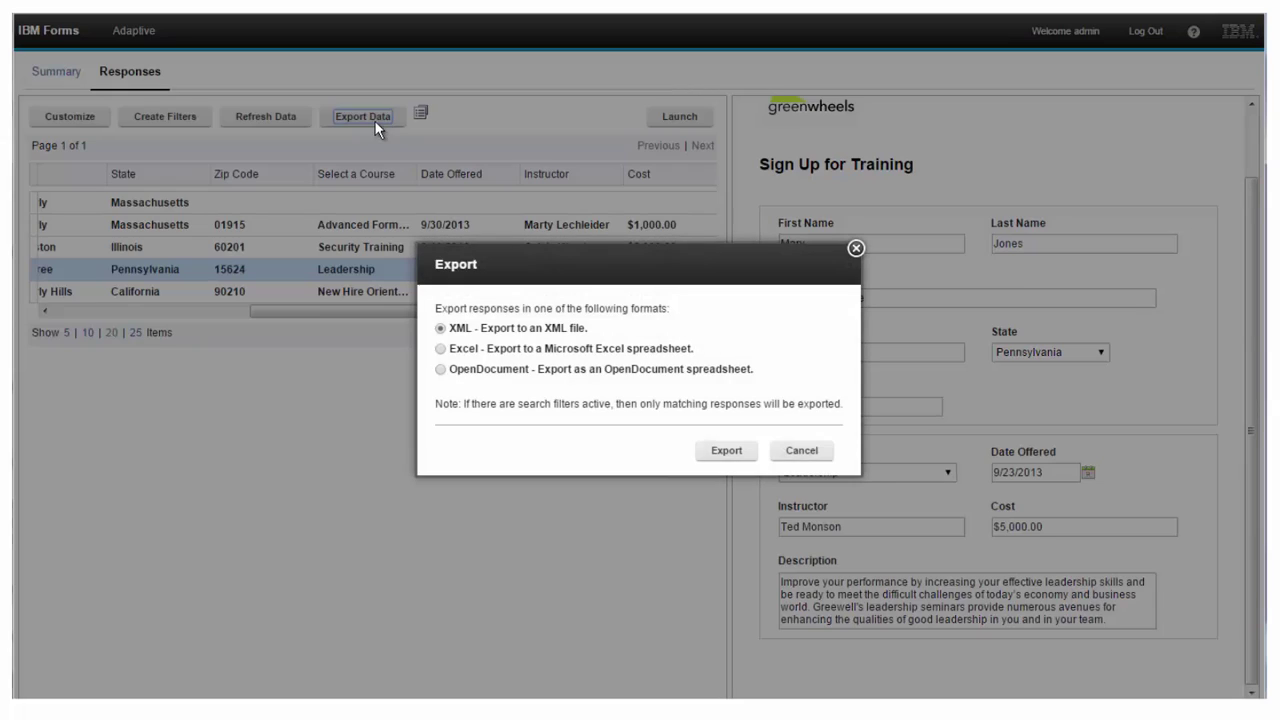
click(778, 451)
- In Summary, toggle the course chart between bar and pie, then open the State chart's Share link
click(57, 72)
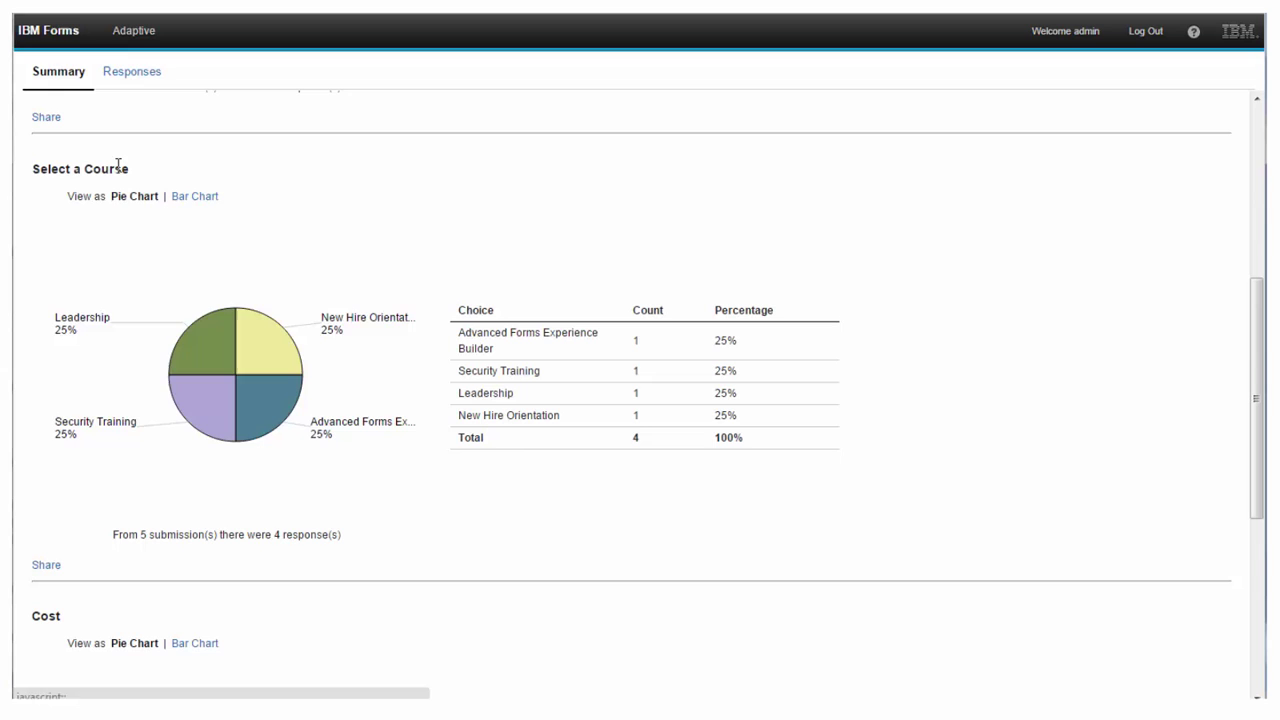
click(198, 198)
click(135, 197)
drag(1257, 394, 1226, 170)
click(46, 552)
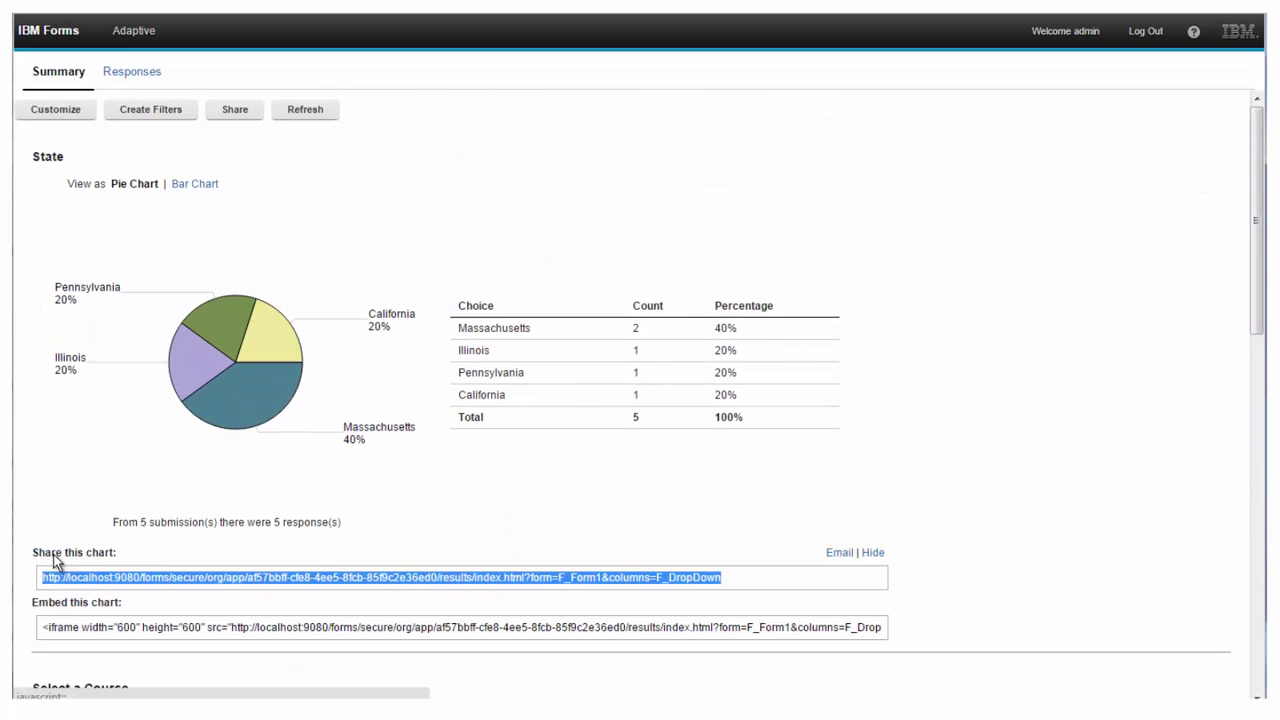
click(803, 577)
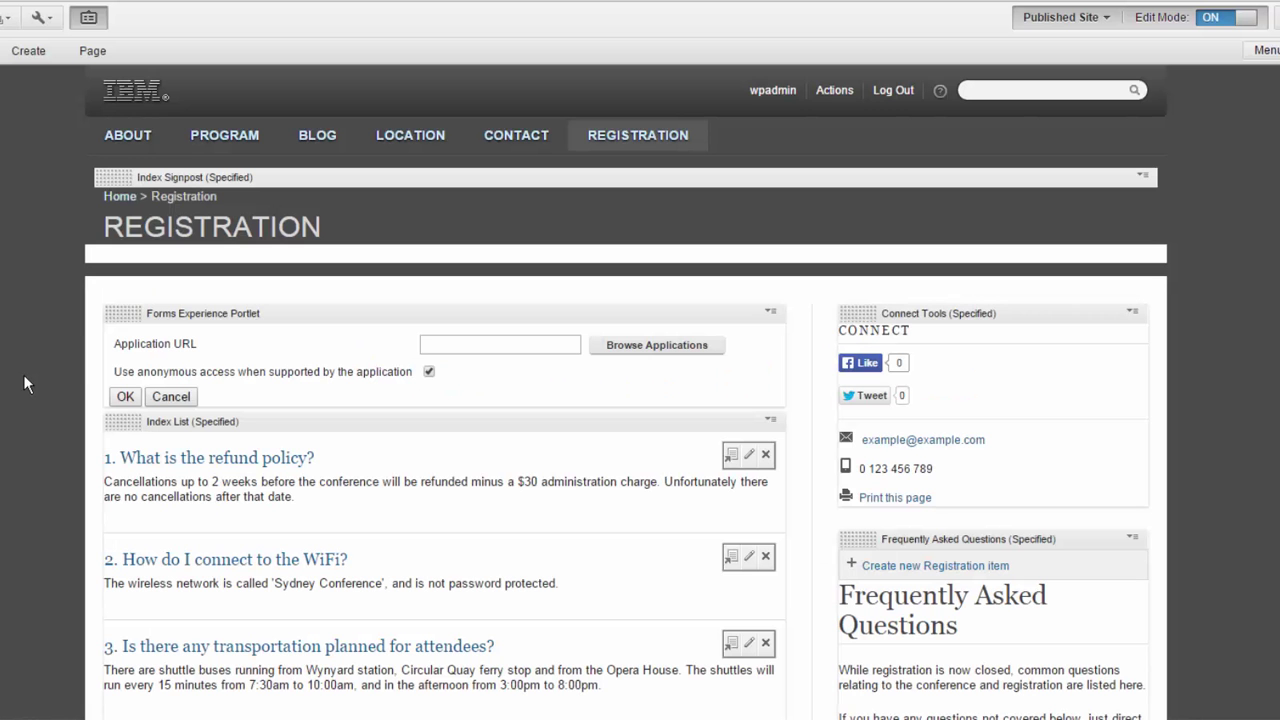
- Load CTC Demo - Registration into the Forms Experience portlet and turn Edit Mode off
click(657, 346)
click(894, 485)
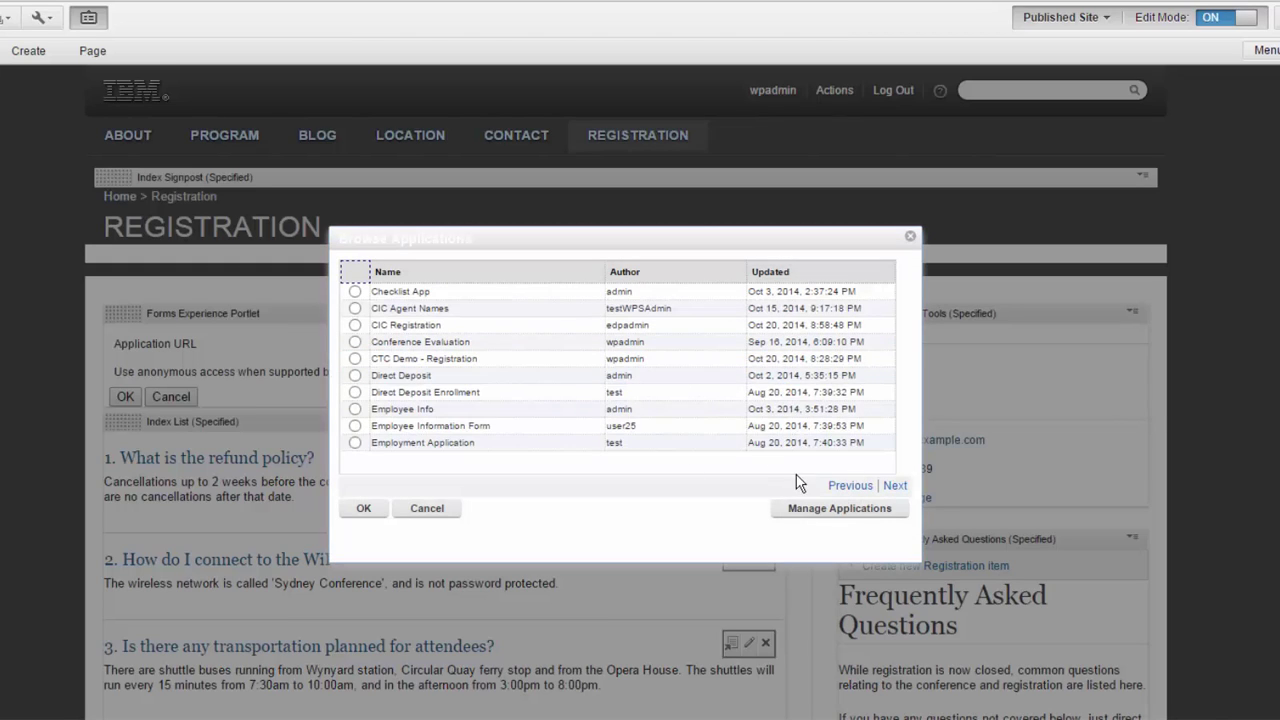
click(356, 359)
click(363, 510)
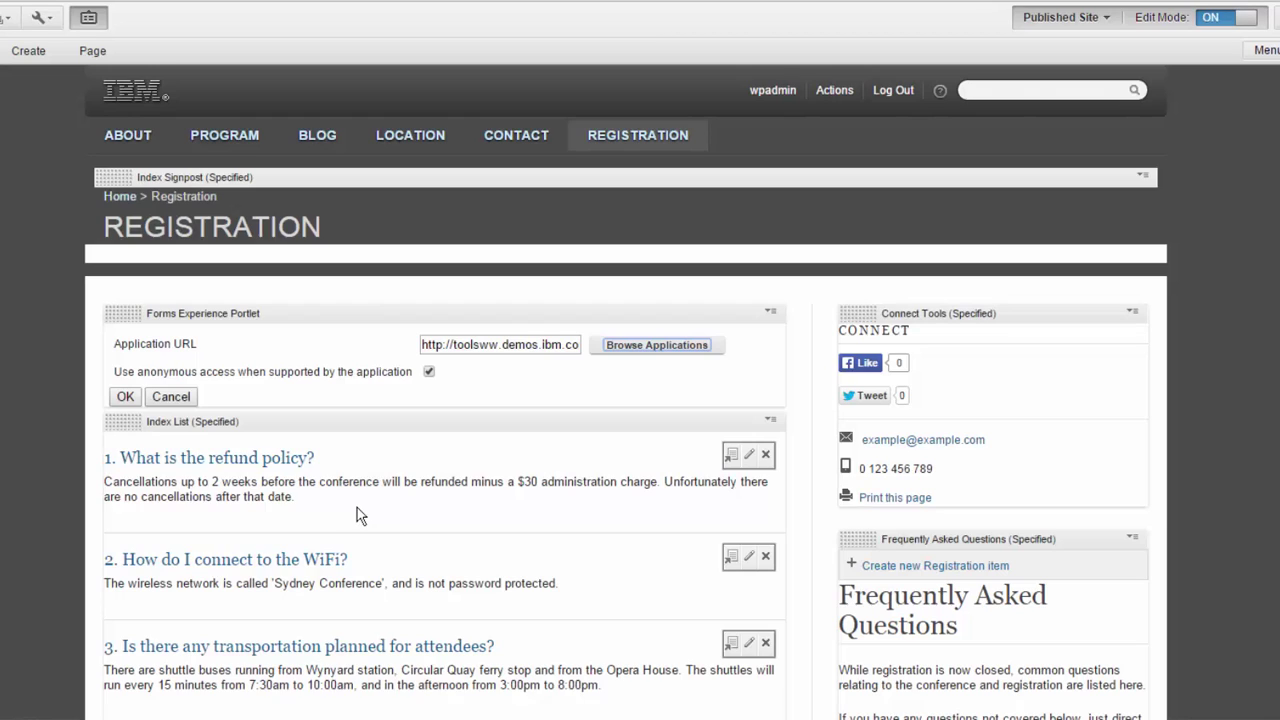
click(121, 397)
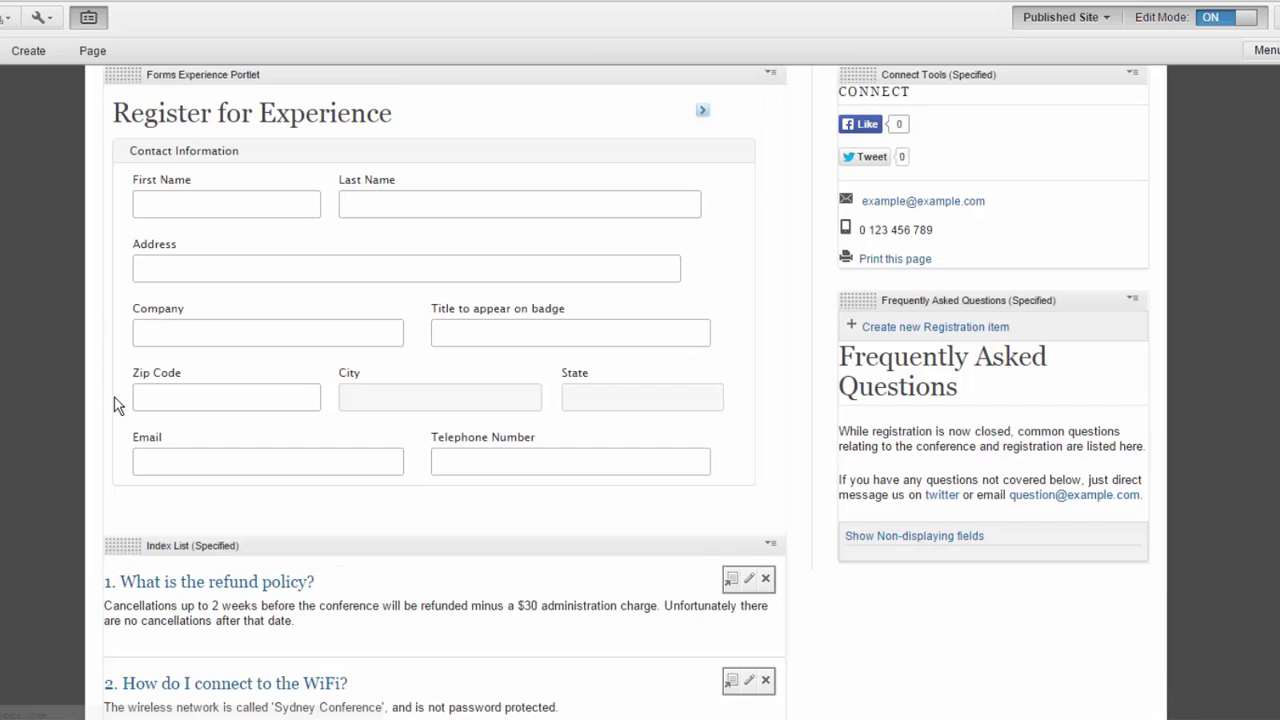
click(1215, 17)
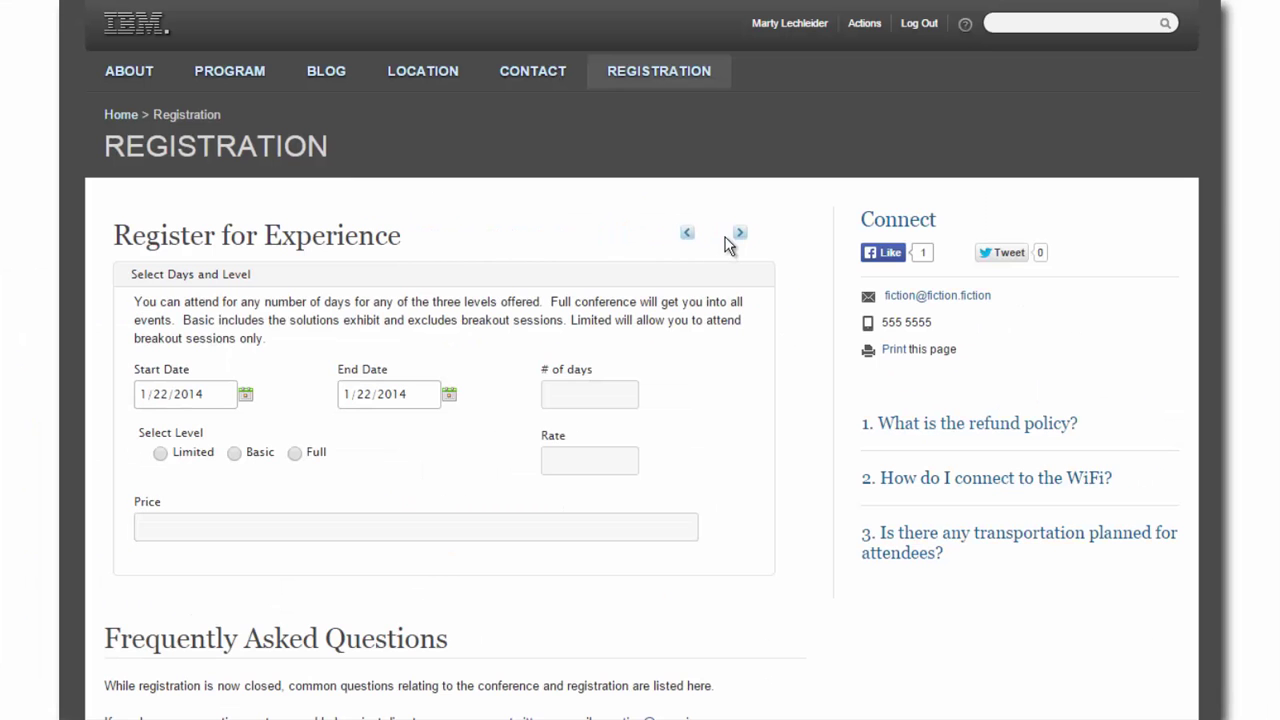
- Set the end date to 1/24/2014 with Full level, and submit the registration
click(449, 395)
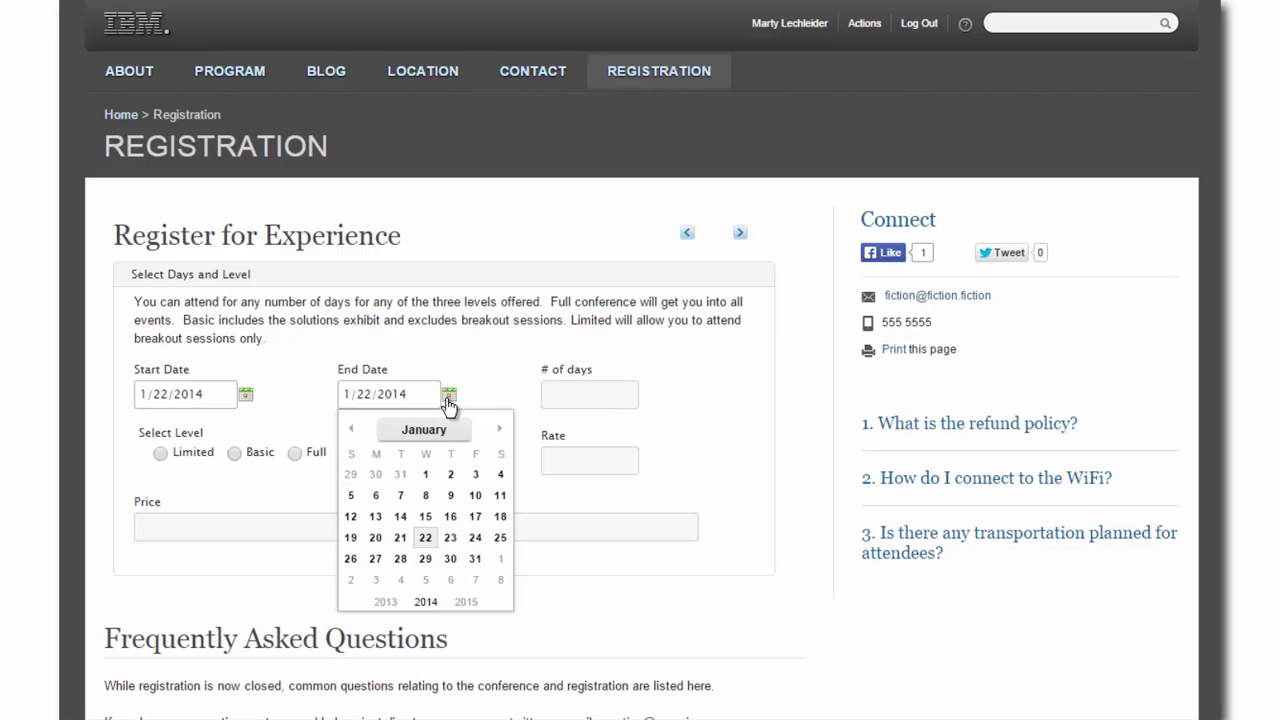
click(475, 537)
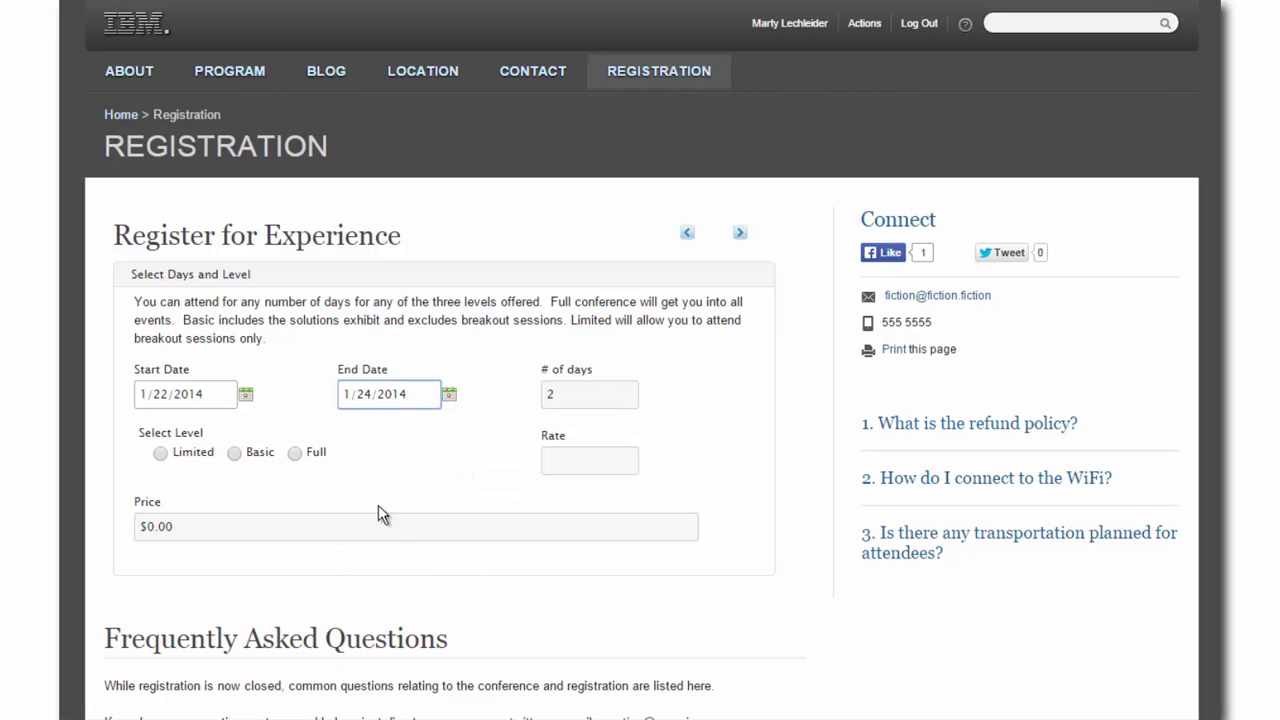
click(295, 453)
click(739, 238)
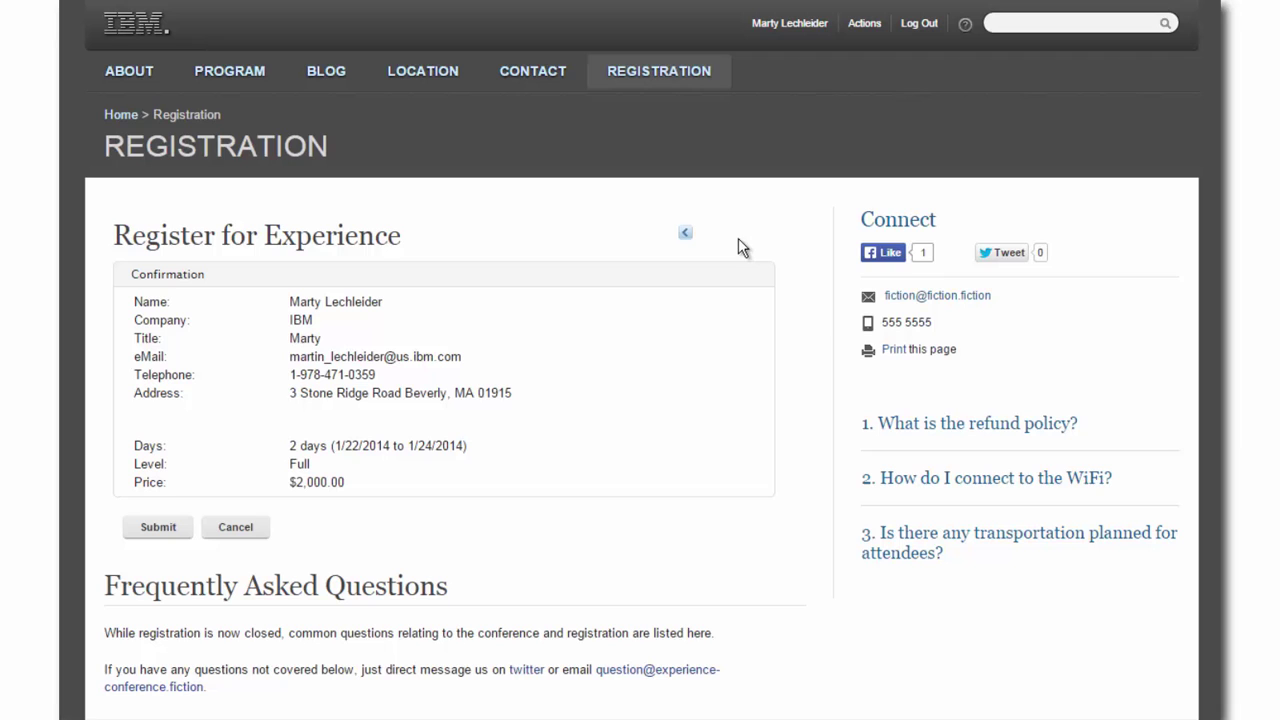
click(158, 529)
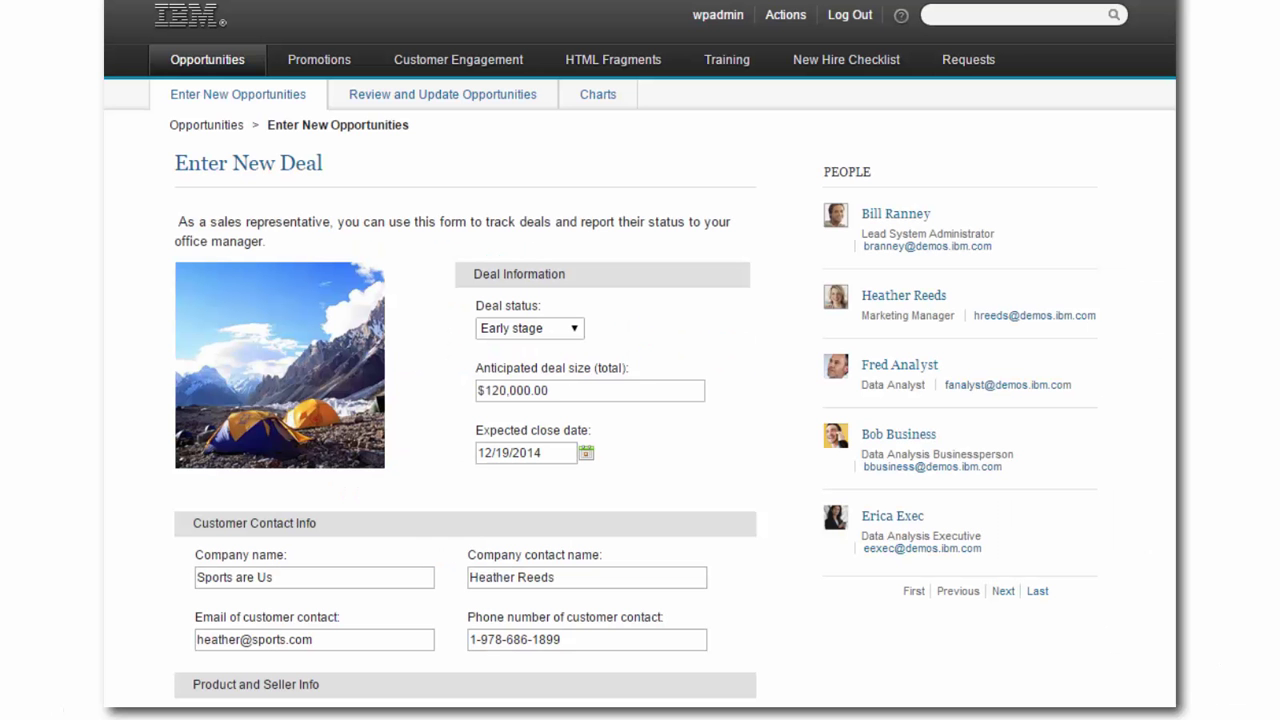
- Submit the Sports are Us deal and filter the deal list to one sales rep
scroll(640, 400, down, 3)
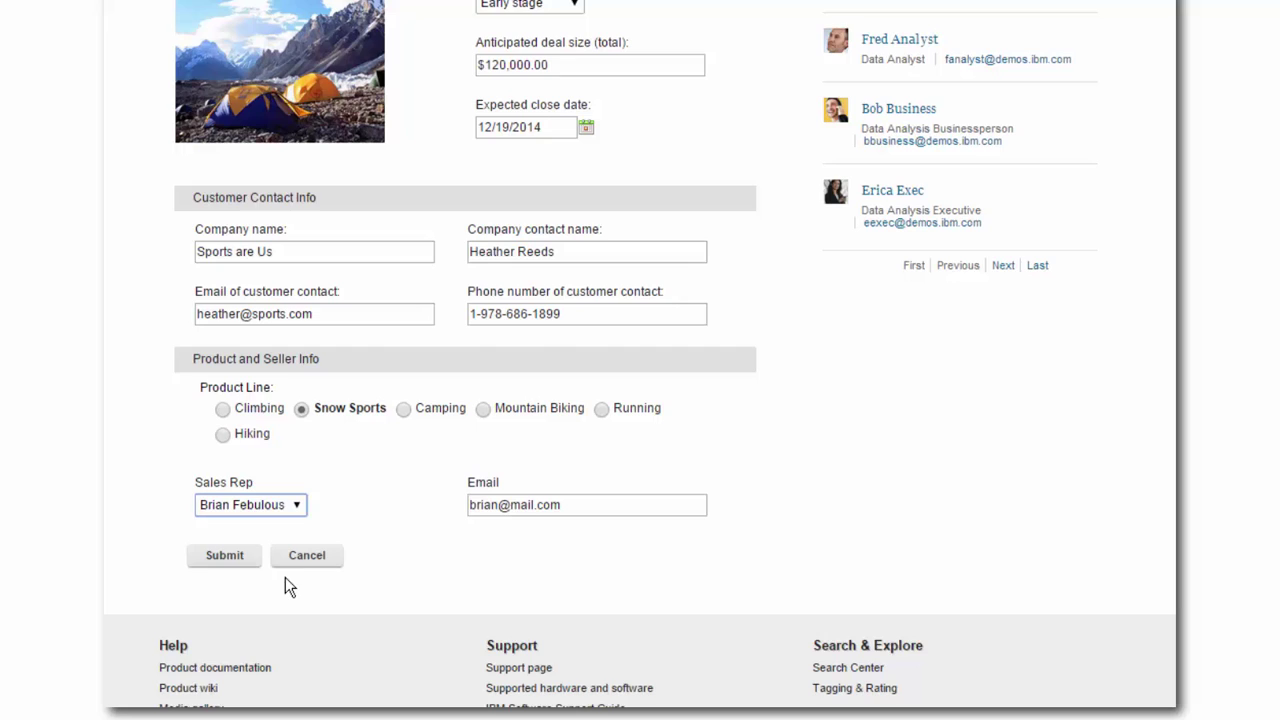
click(246, 560)
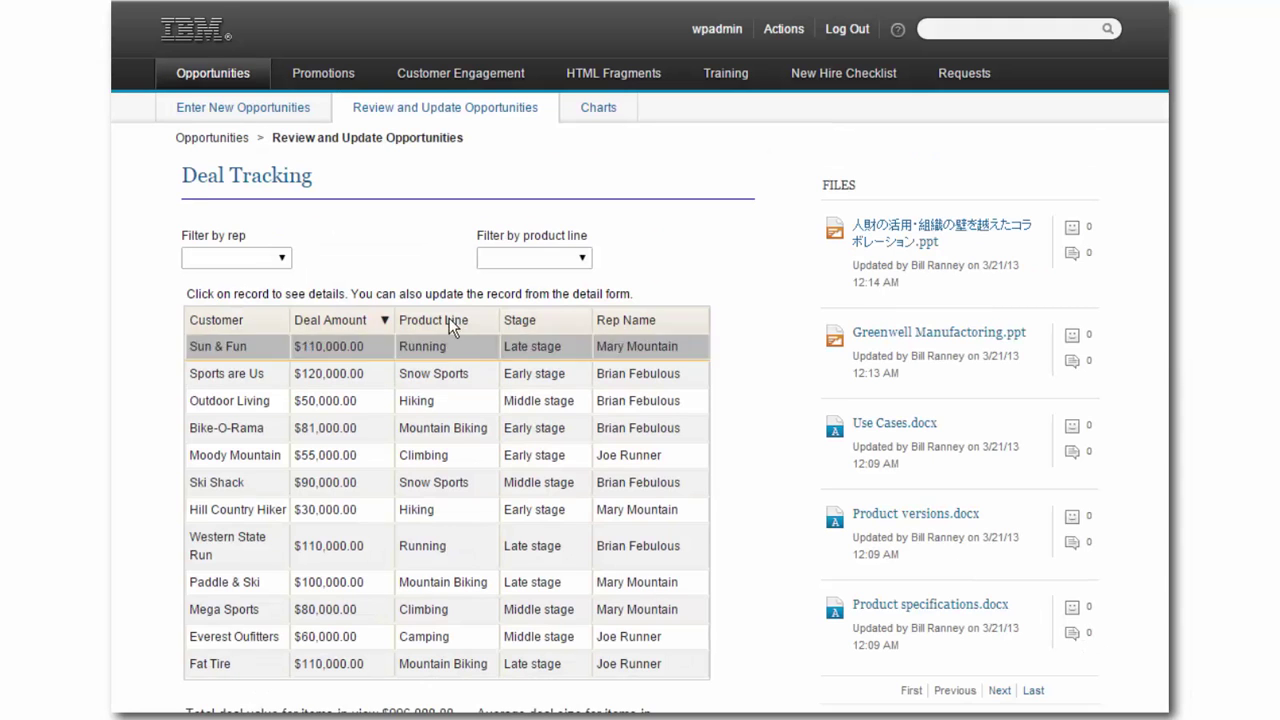
click(278, 259)
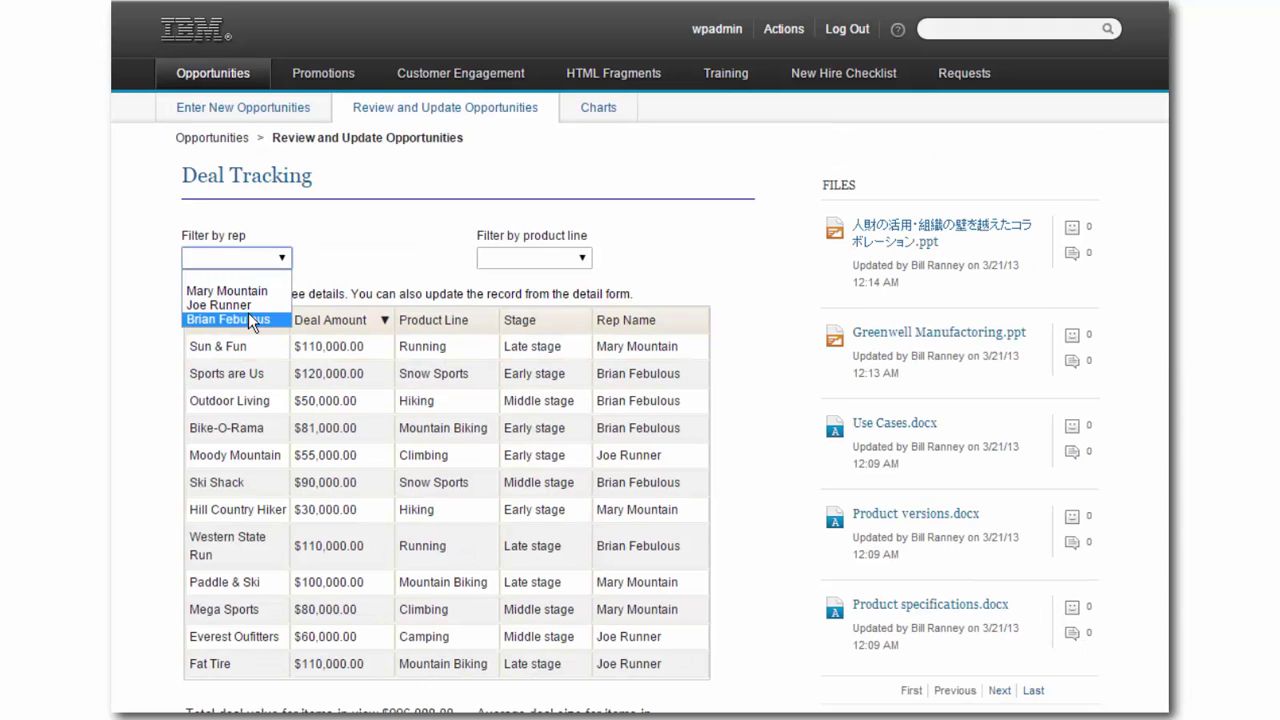
click(248, 315)
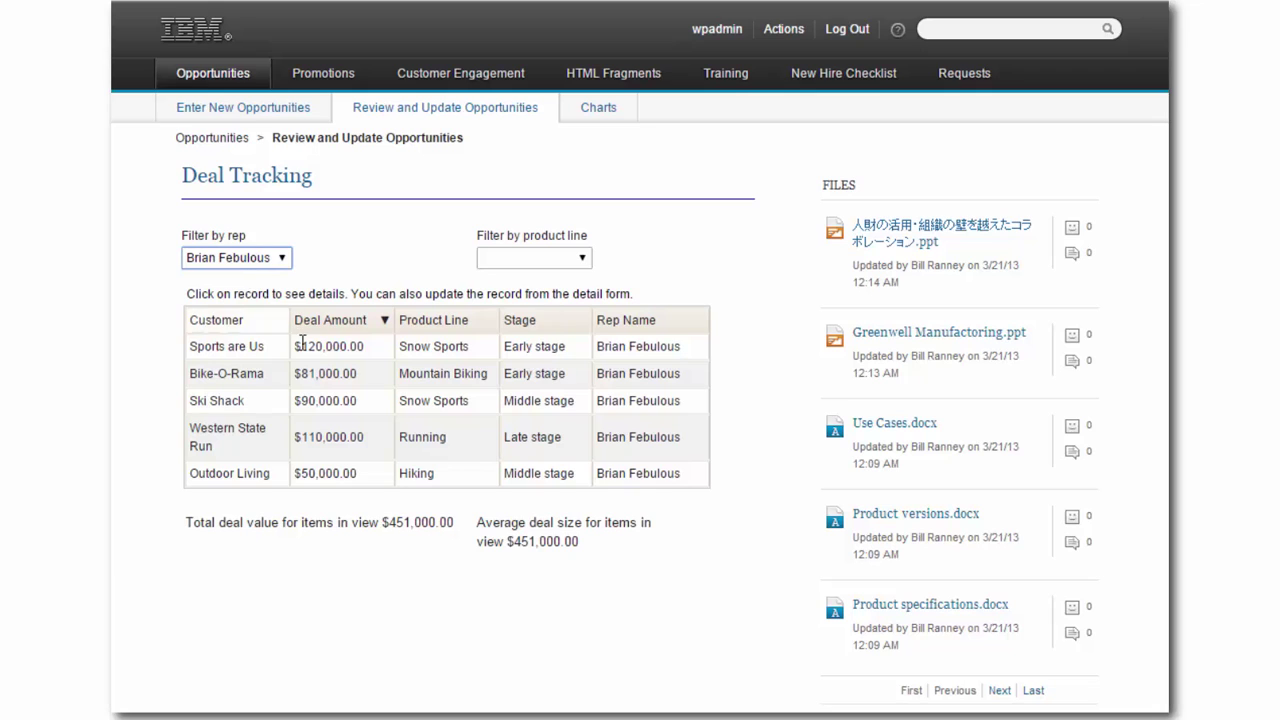
- Change the Sports are Us deal's status to Middle stage
click(318, 346)
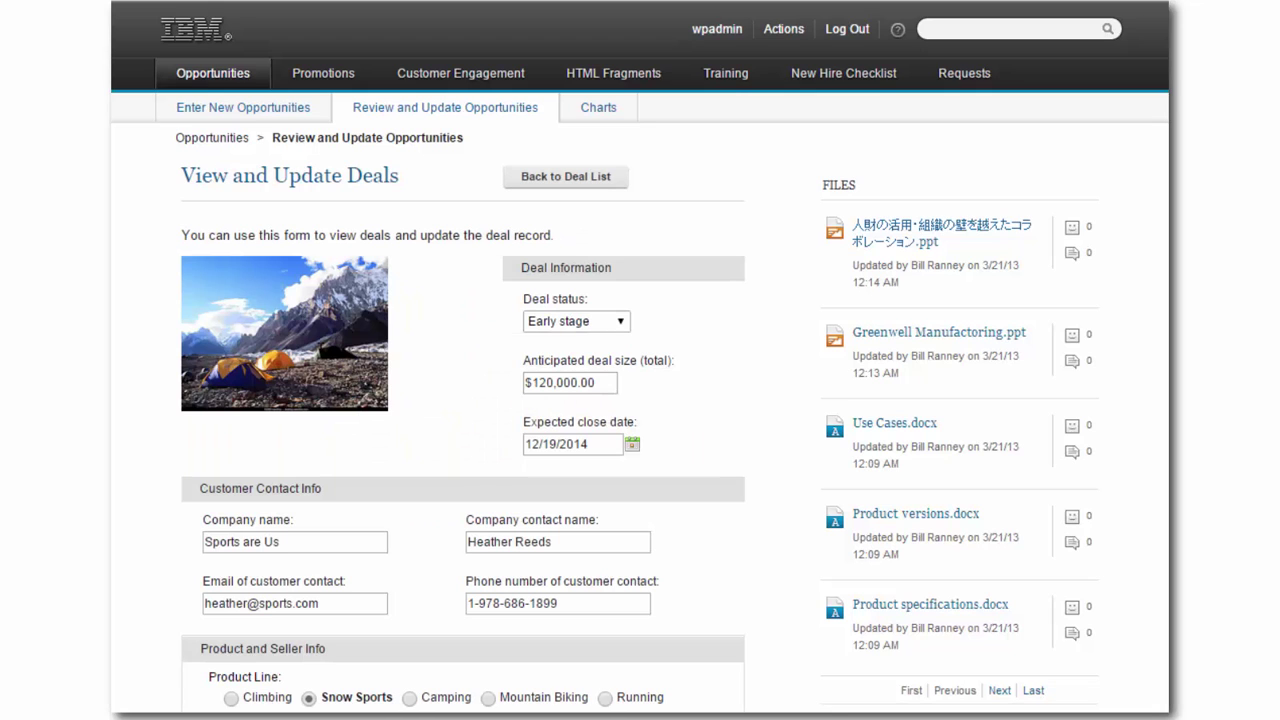
click(605, 322)
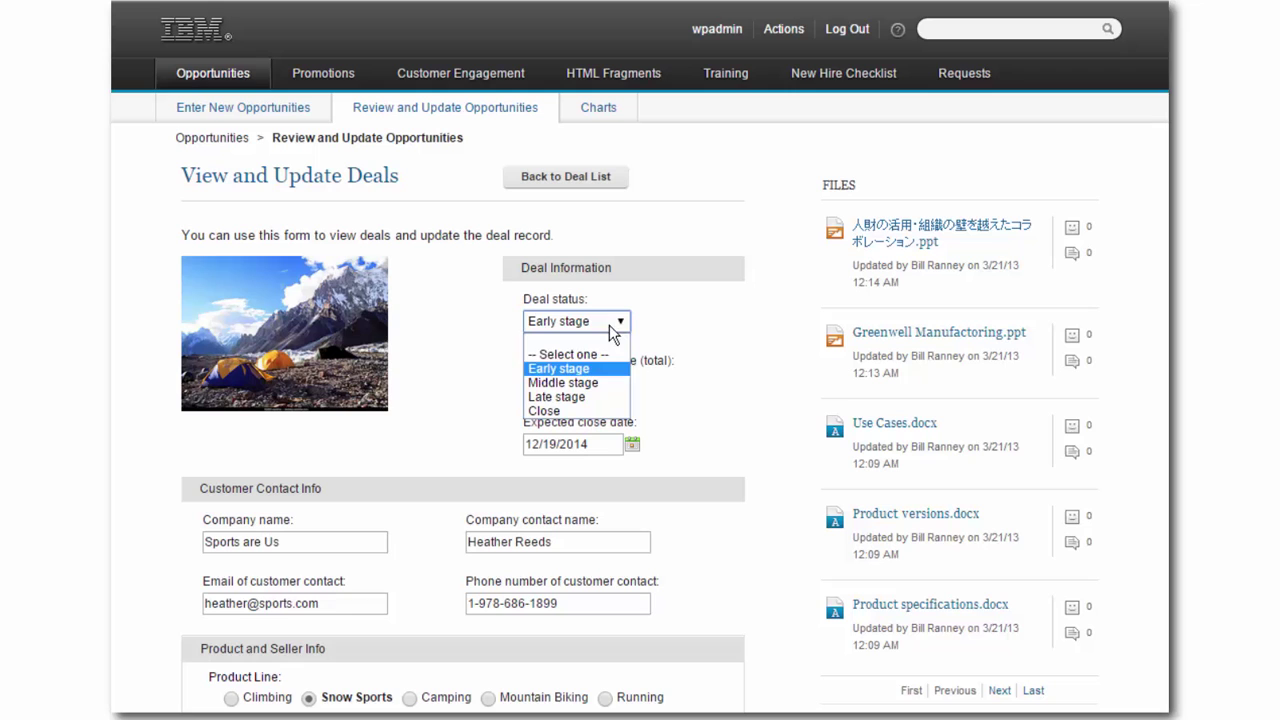
click(596, 383)
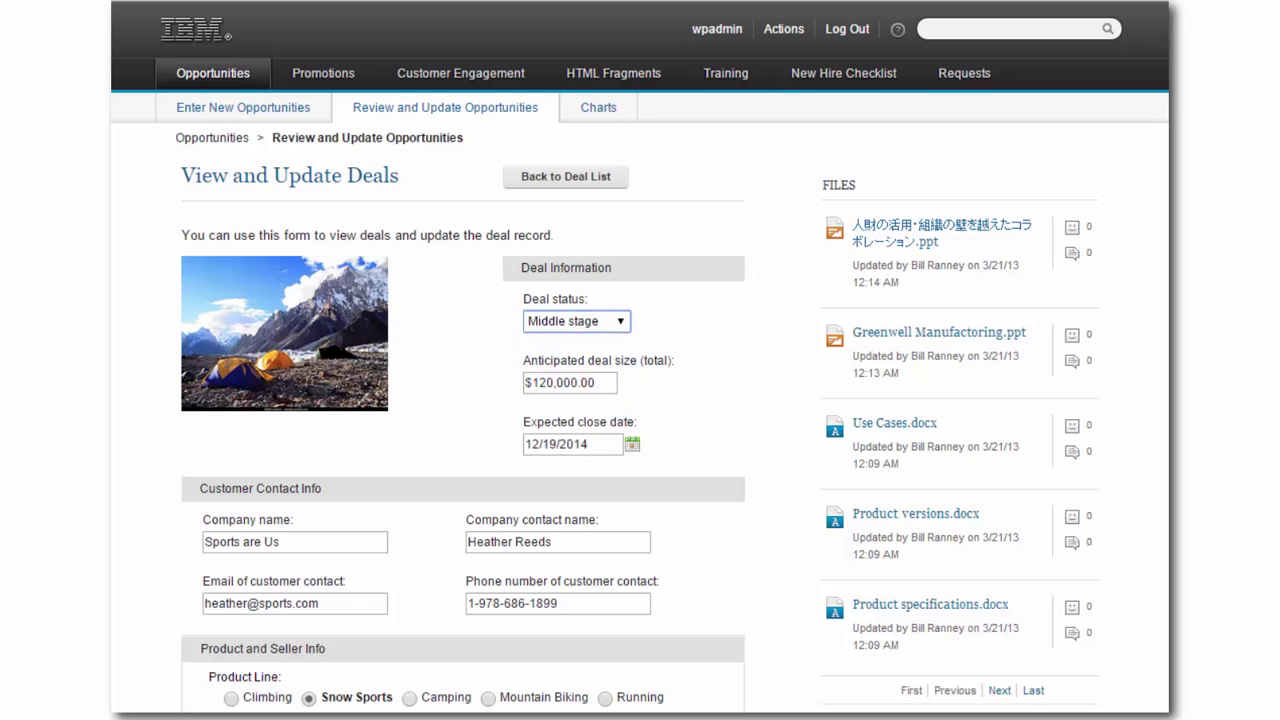
scroll(274, 680, down, 2)
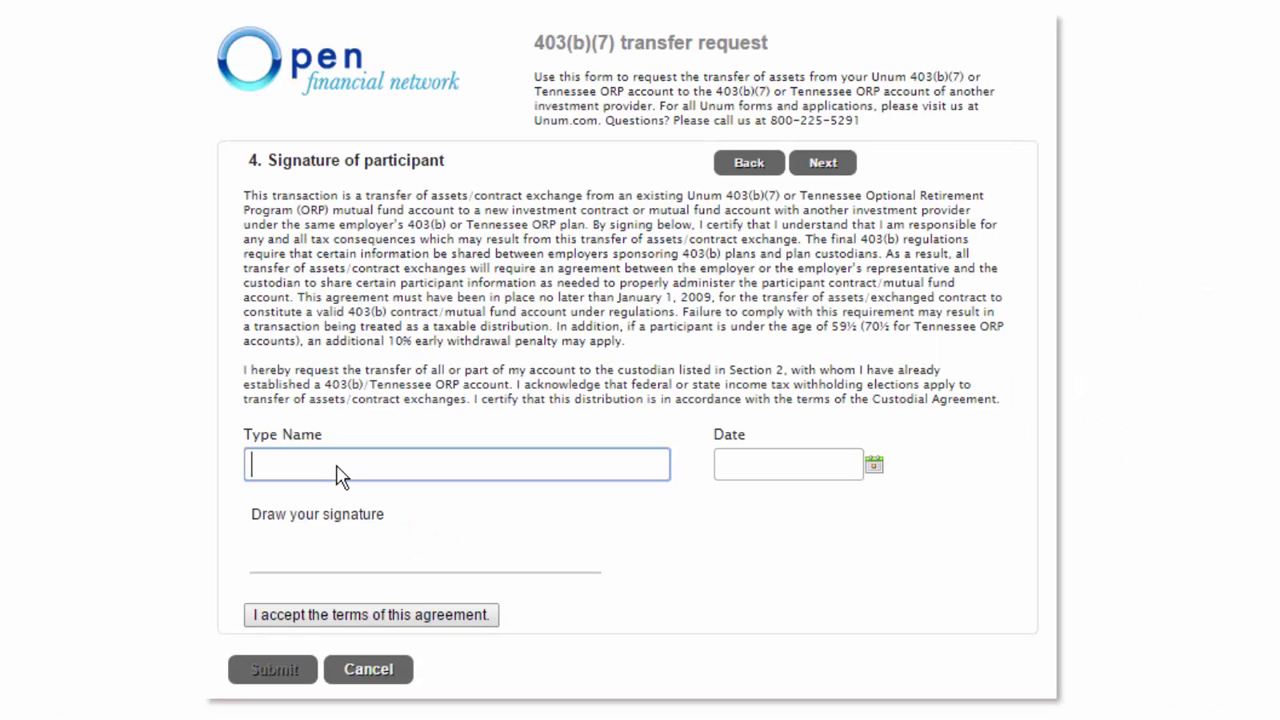
- Enter the participant's name, draw the signature, accept the terms, and submit
click(486, 523)
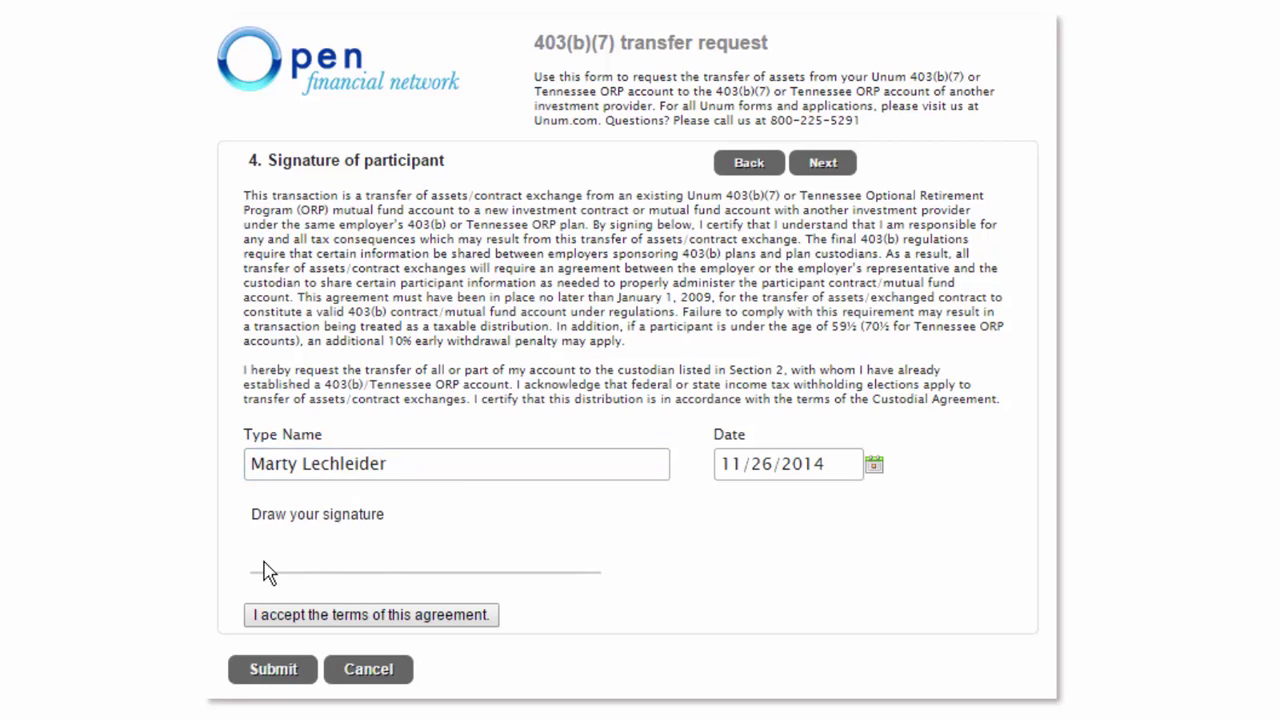
mouse_move(263, 562)
mouse_down()
mouse_move(408, 554)
mouse_move(362, 541)
mouse_move(440, 530)
mouse_up()
click(330, 615)
click(294, 674)
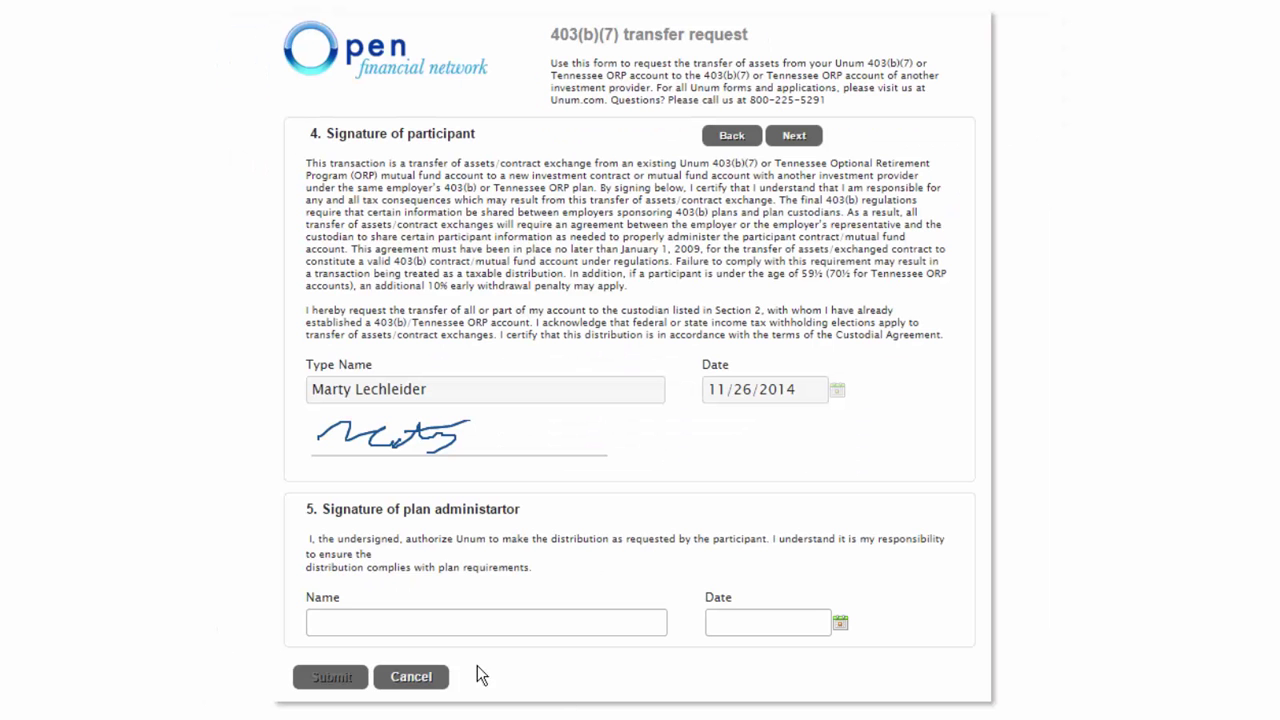
- Enter the plan administrator's name so the date fills in
click(425, 619)
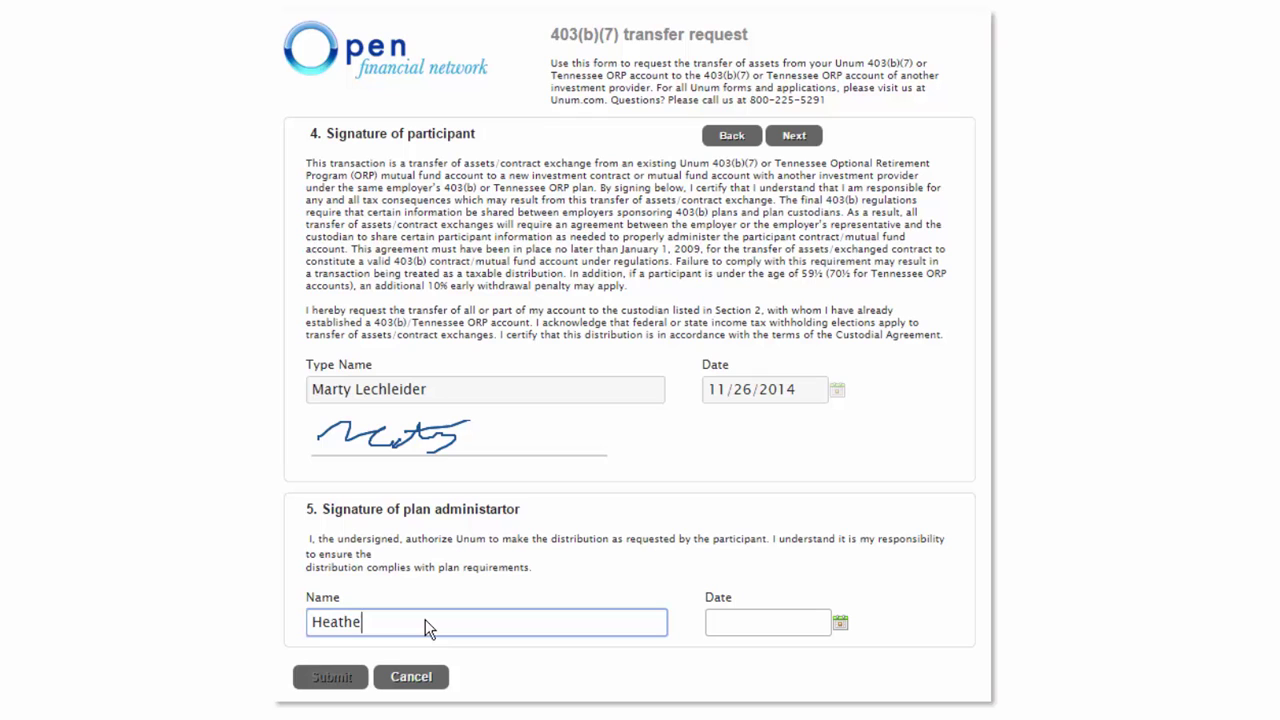
click(542, 654)
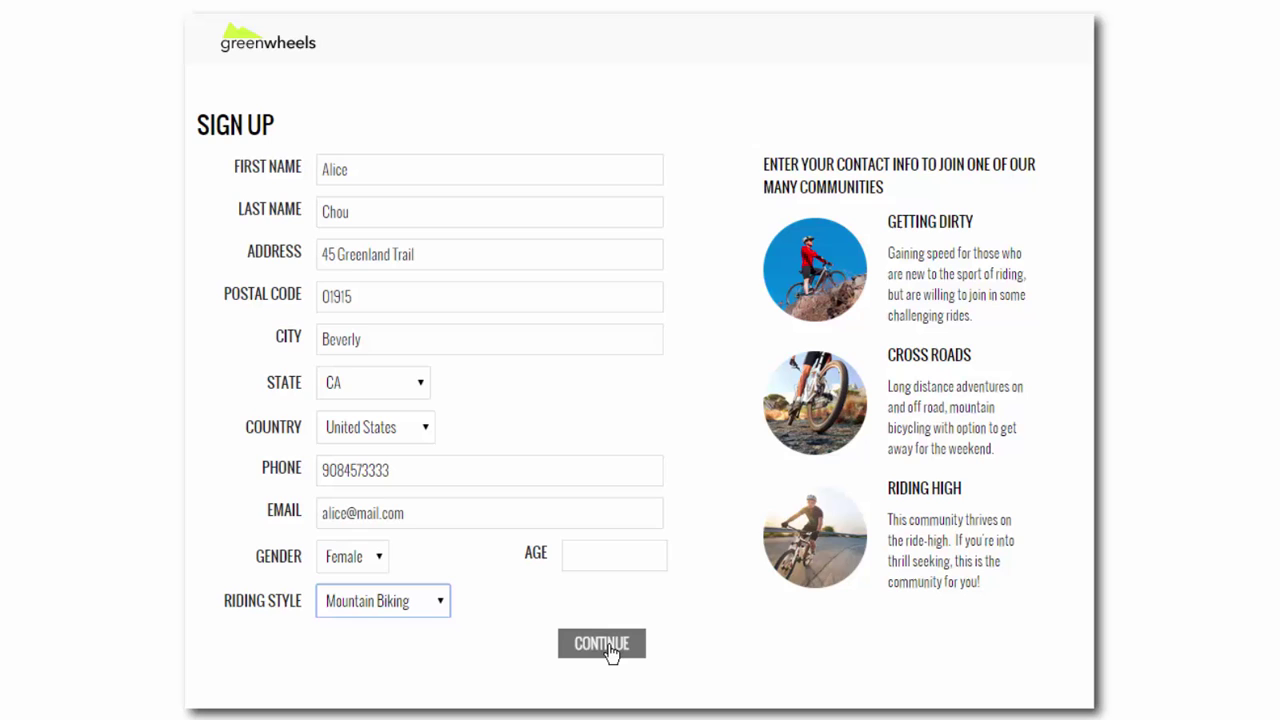
- Choose Cross Rules on the survey page and submit the Greenwheels sign-up
click(604, 645)
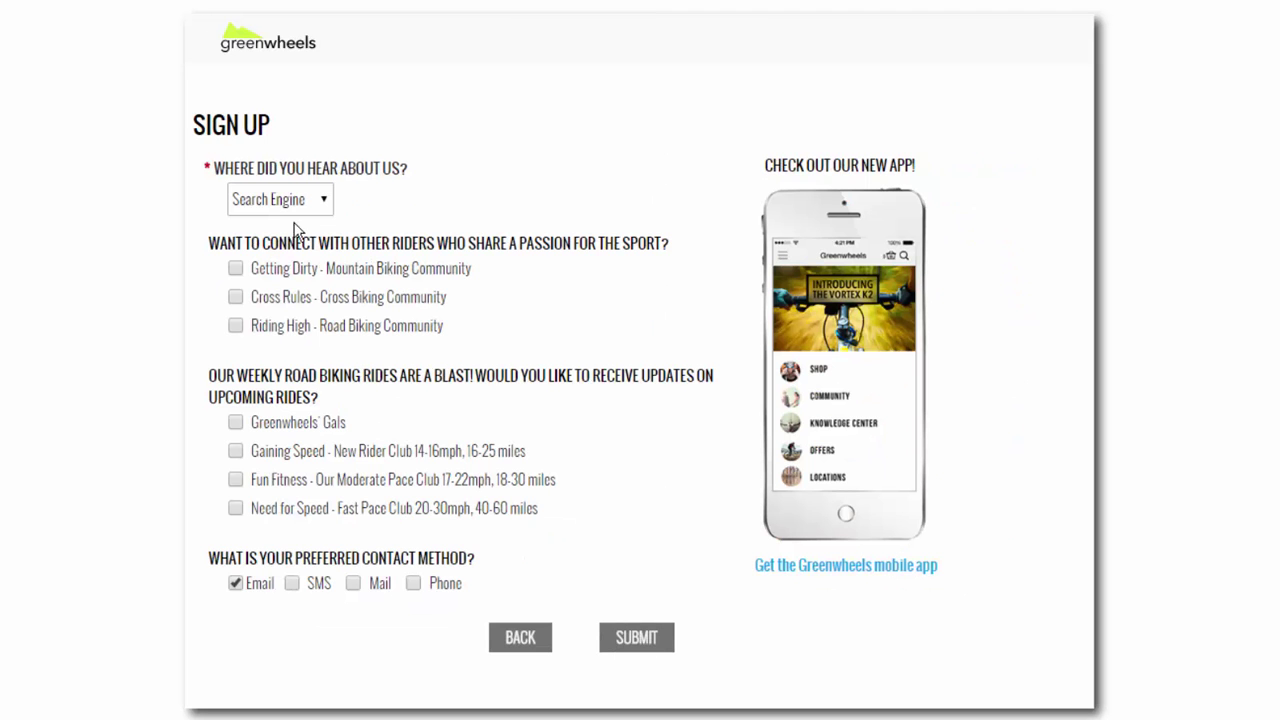
click(235, 297)
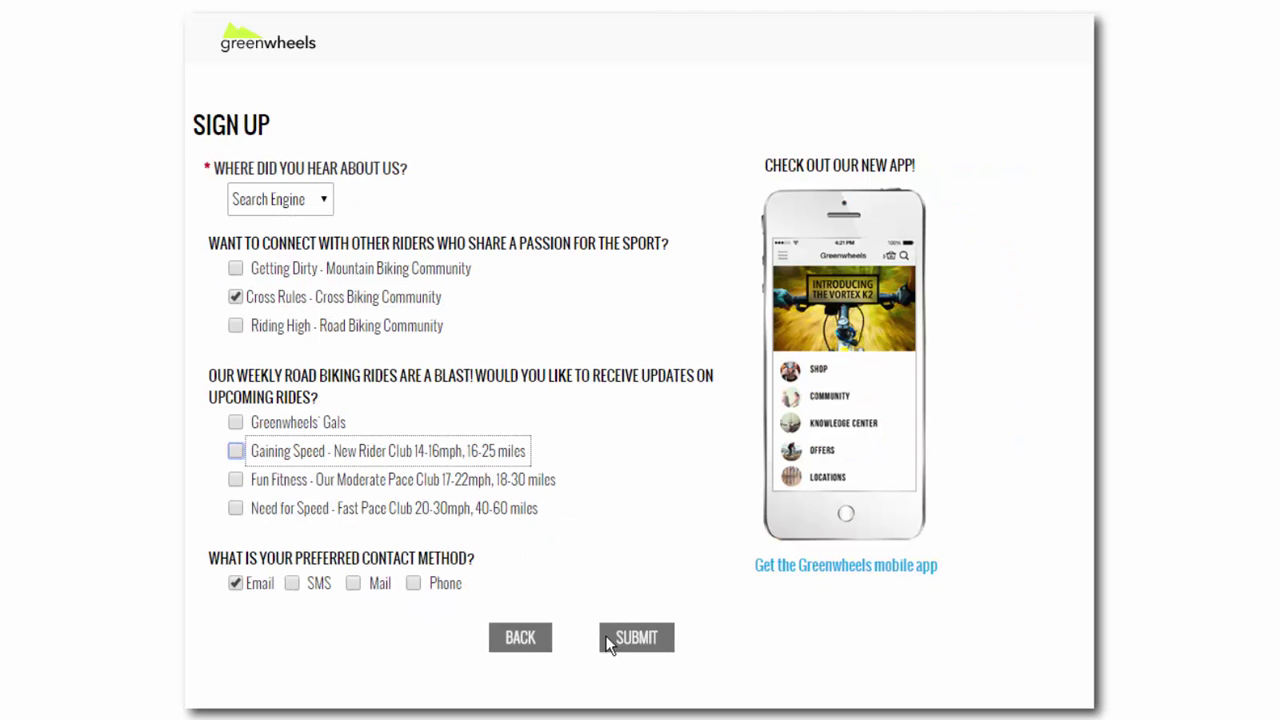
click(650, 642)
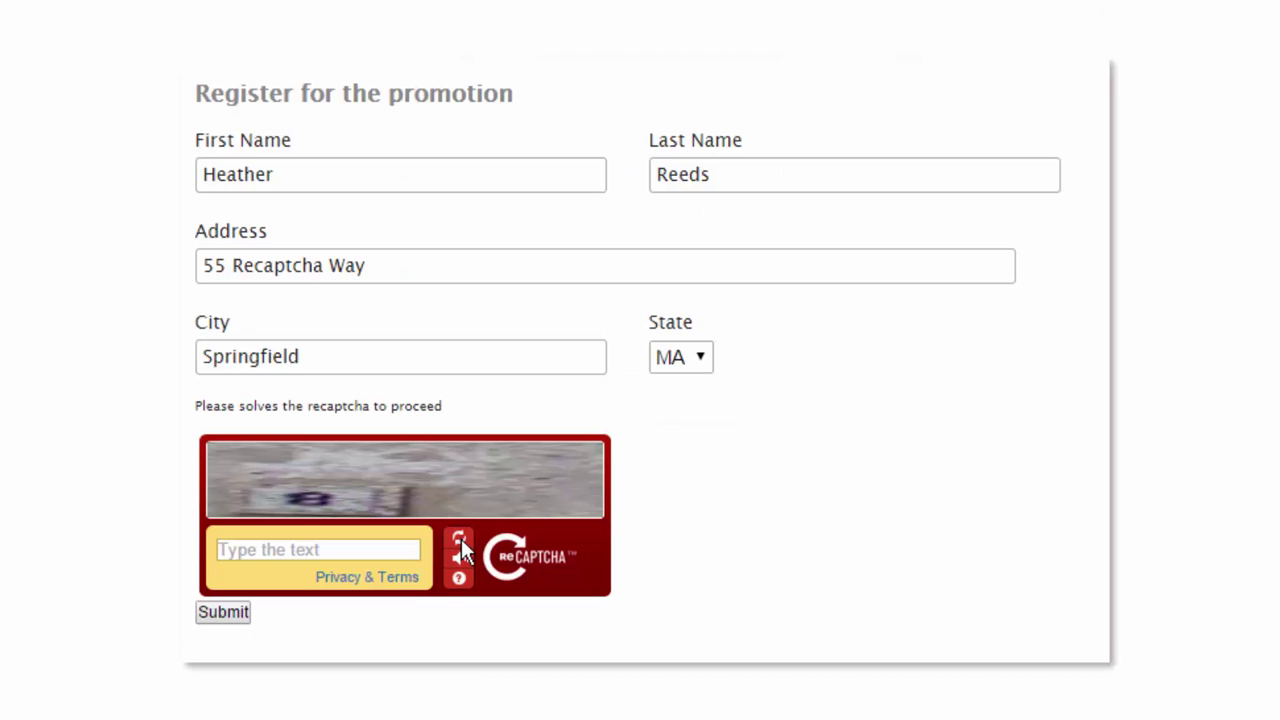
- Refresh the reCAPTCHA image and type its answer
click(461, 539)
click(368, 555)
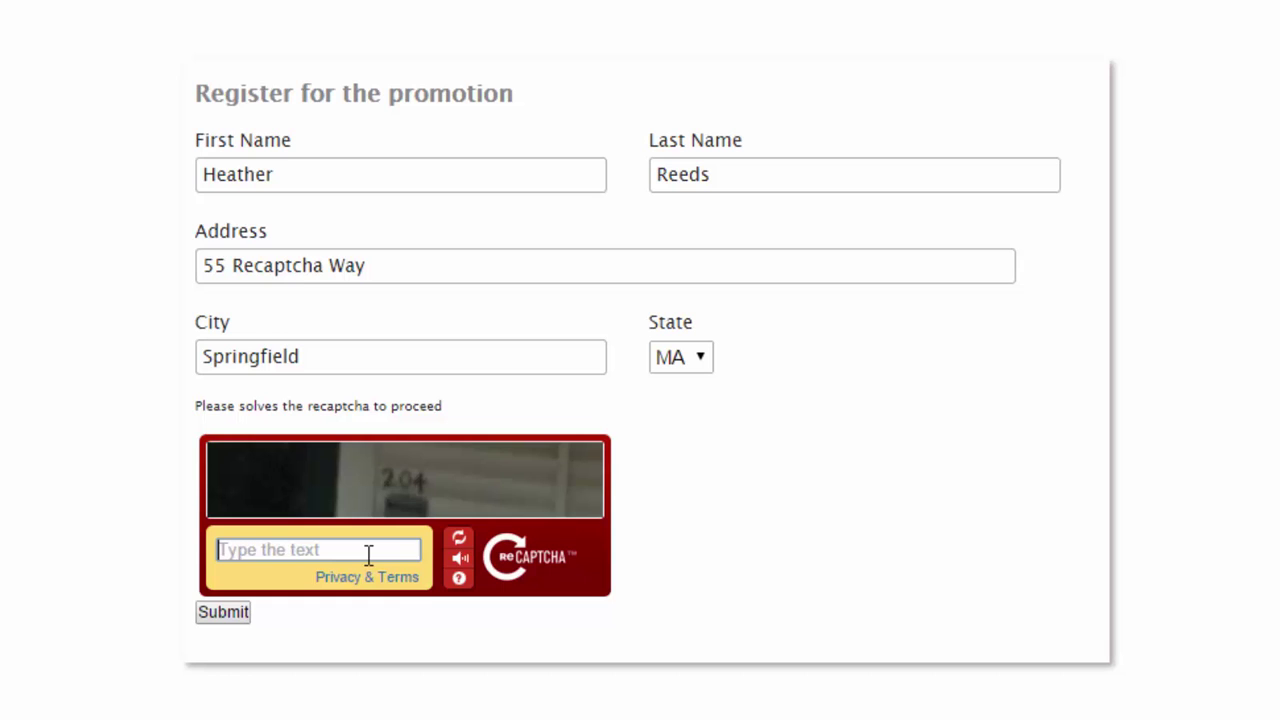
text(204)
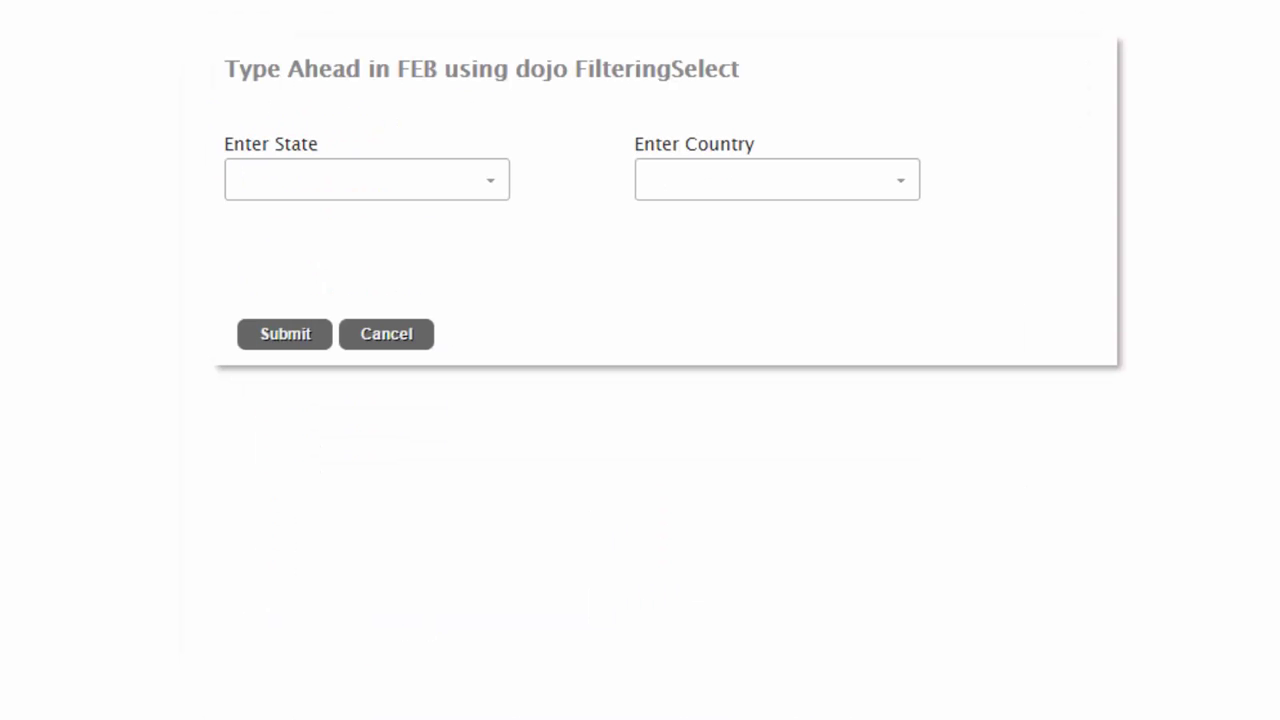
- Set the type-ahead Enter State field to Vermont by typing 'Ve'
click(475, 186)
text(Vermont)
key(Return)
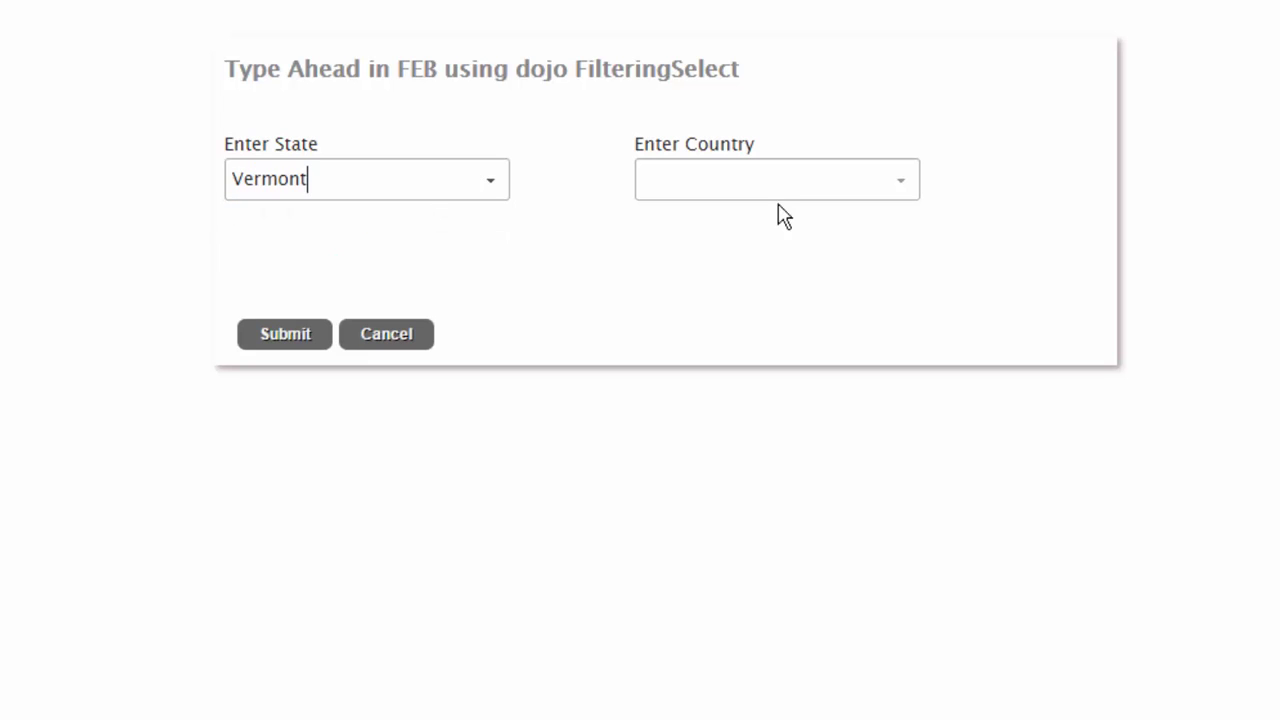